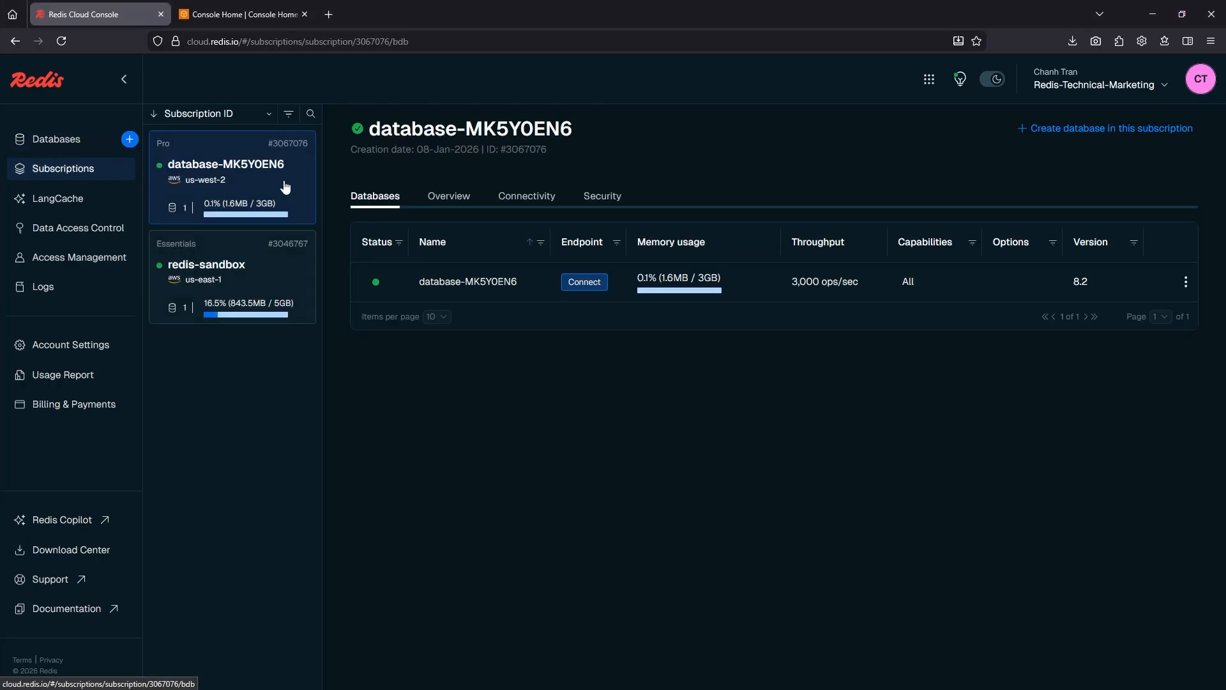
Open the PrivateLink connectivity settings for the Pro subscription and add a new AWS consumer principal entry to its resource share.
{"action": "left_click", "coordinate": [547, 204]}
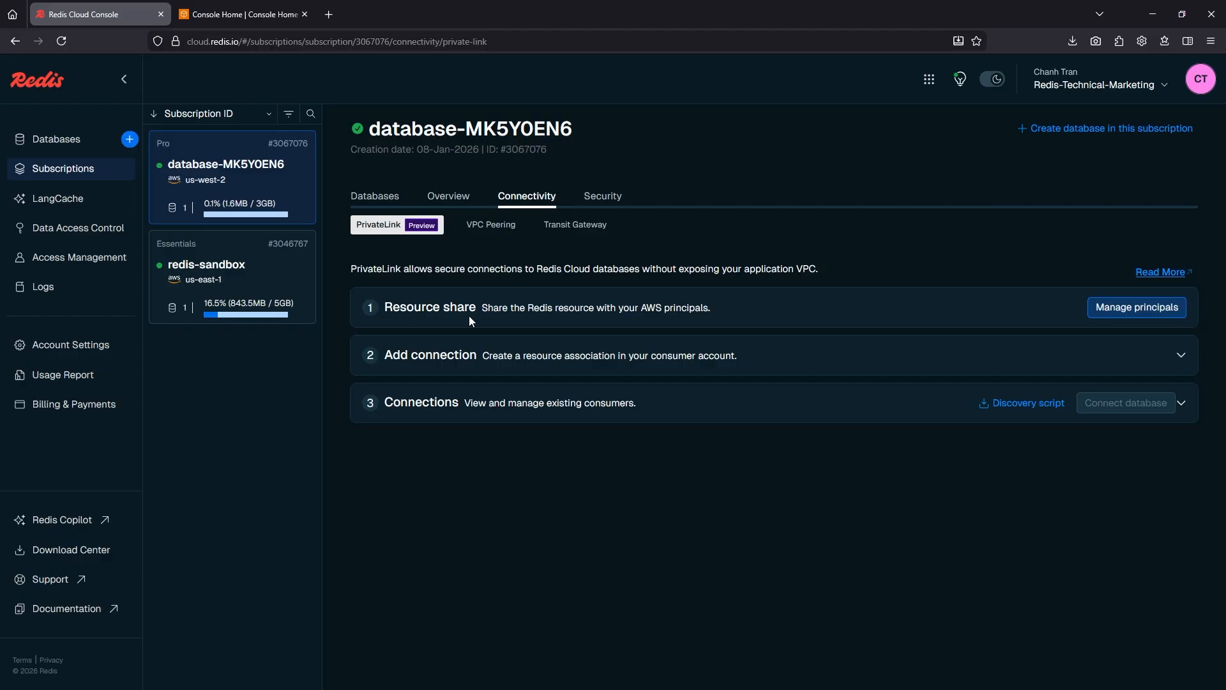
{"action": "left_click", "coordinate": [1115, 318]}
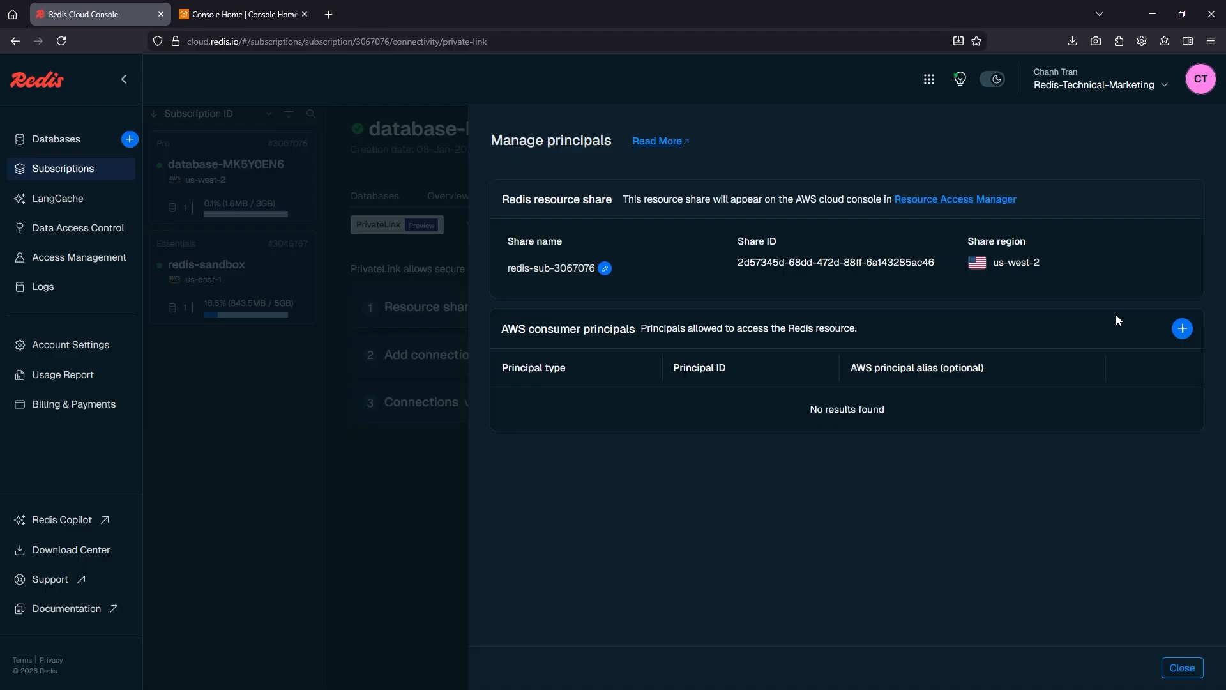
{"action": "left_click", "coordinate": [1181, 331]}
Share the Redis resource with an AWS Account principal, entering the AWS account ID and the alias SuperFastAcct.
{"action": "left_click", "coordinate": [757, 410]}
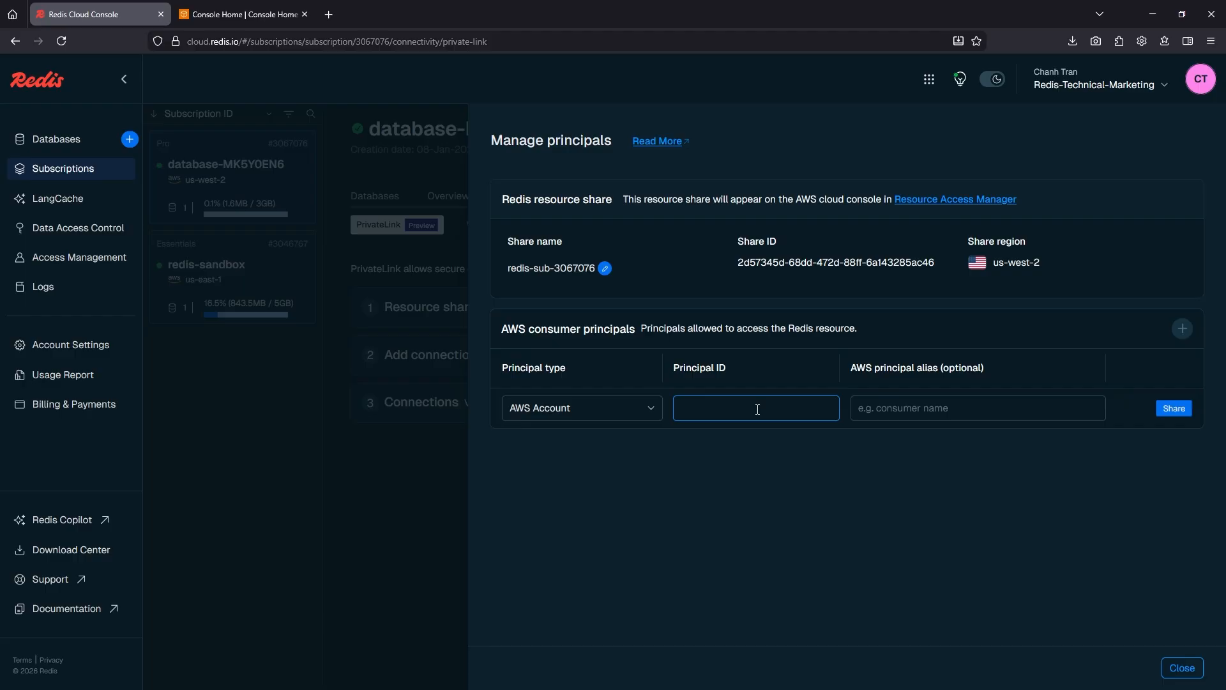
{"action": "left_click", "coordinate": [654, 410]}
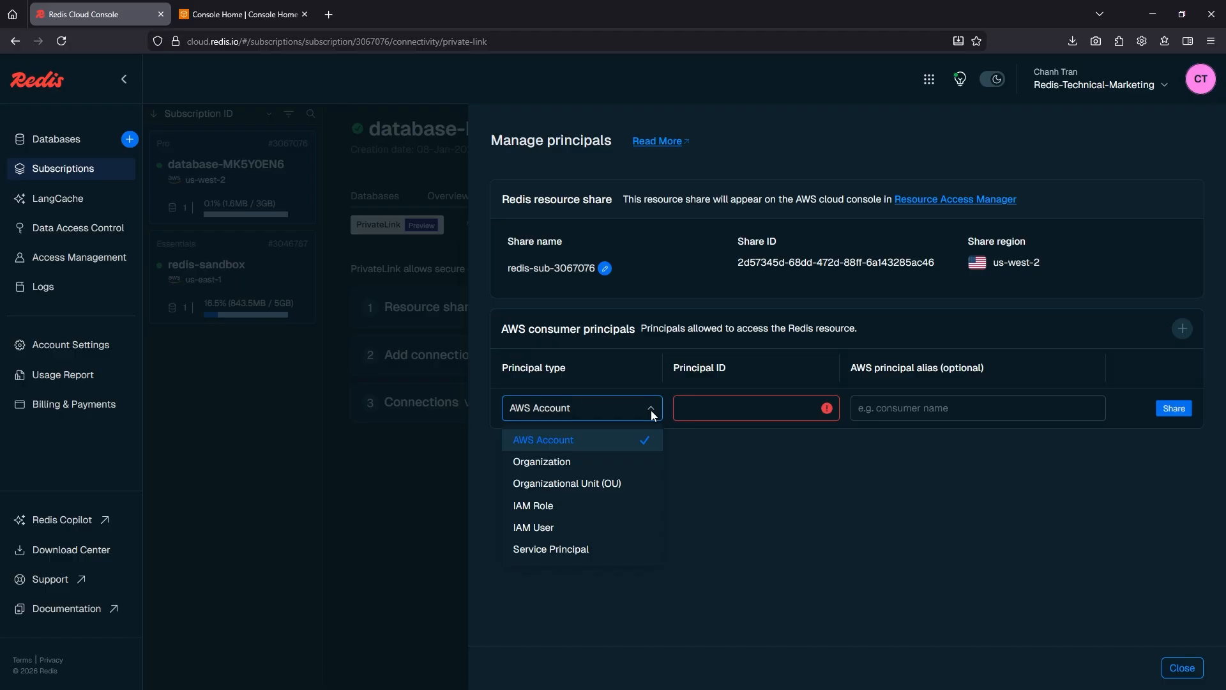
{"action": "left_click", "coordinate": [713, 410]}
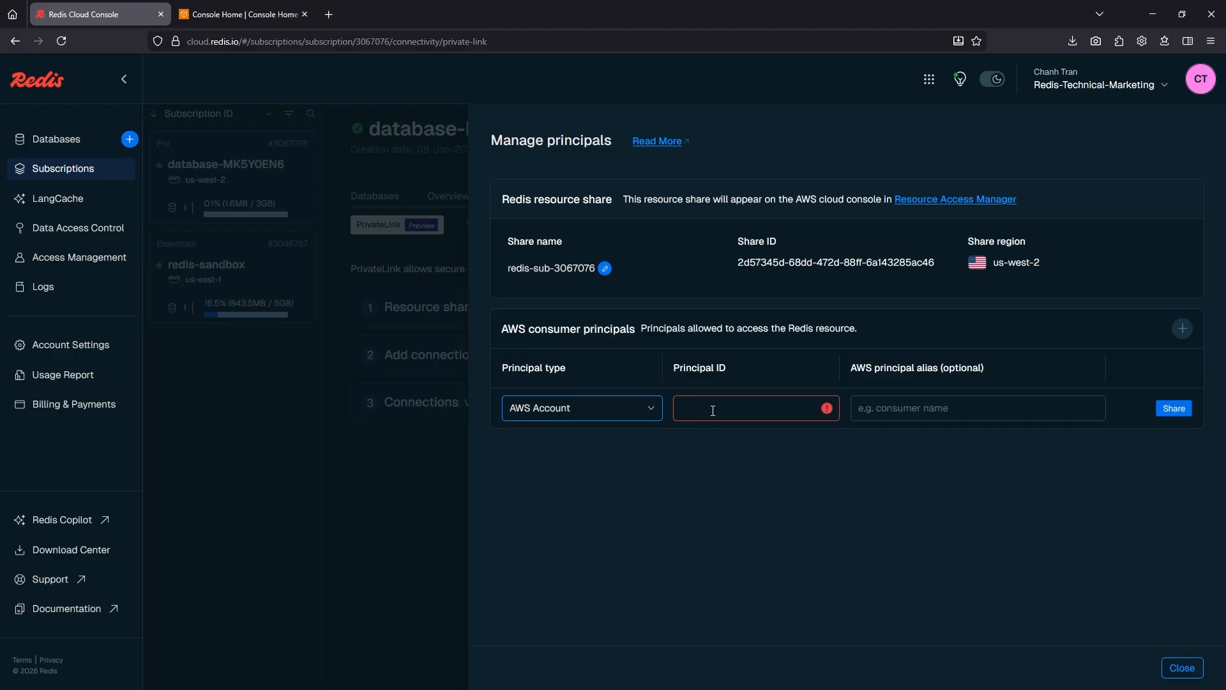
{"action": "left_click", "coordinate": [713, 410]}
{"action": "key", "text": "ctrl+v"}
{"action": "left_click", "coordinate": [954, 411]}
{"action": "type", "text": "SuperFastAcct"}
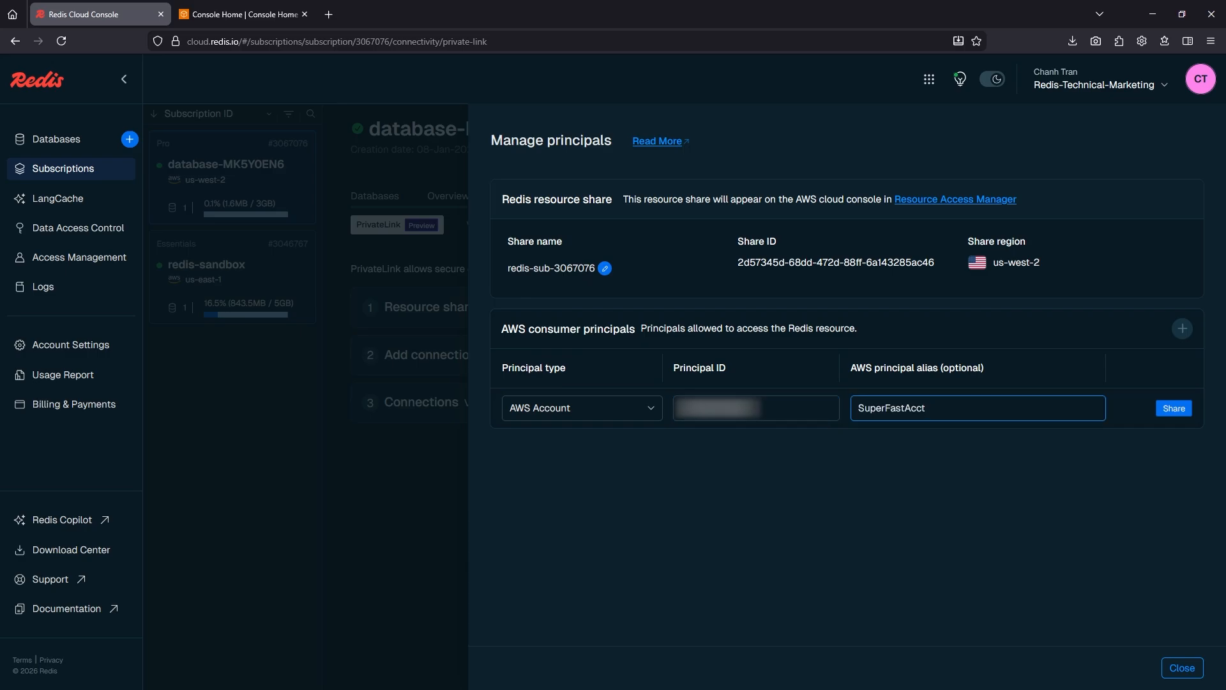
{"action": "left_click", "coordinate": [1173, 408]}
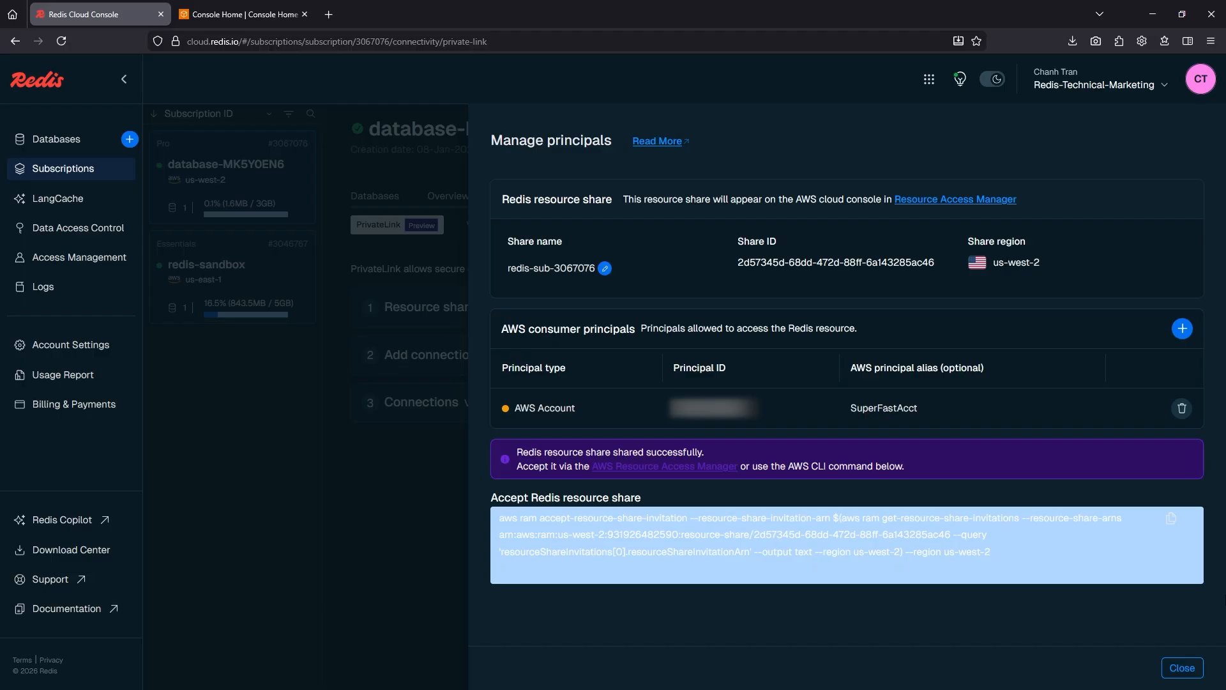
Switch to the AWS console and open the resource shares shared with this account in Resource Access Manager.
{"action": "left_click", "coordinate": [250, 21]}
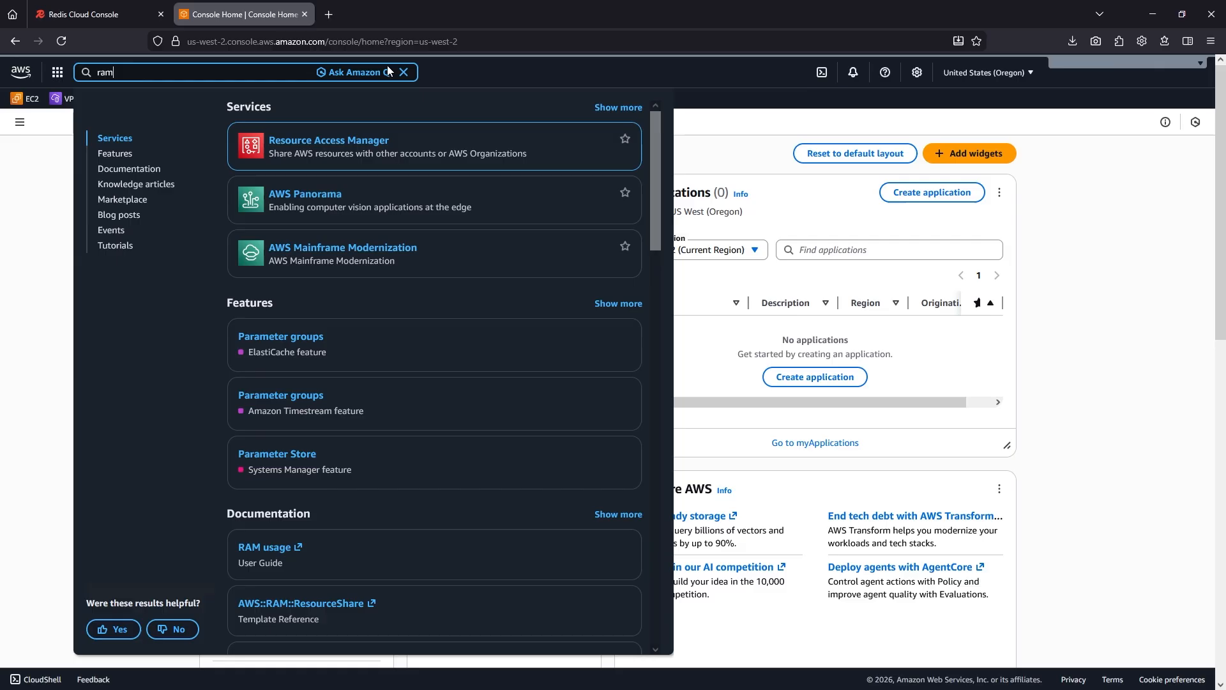
{"action": "left_click", "coordinate": [377, 141]}
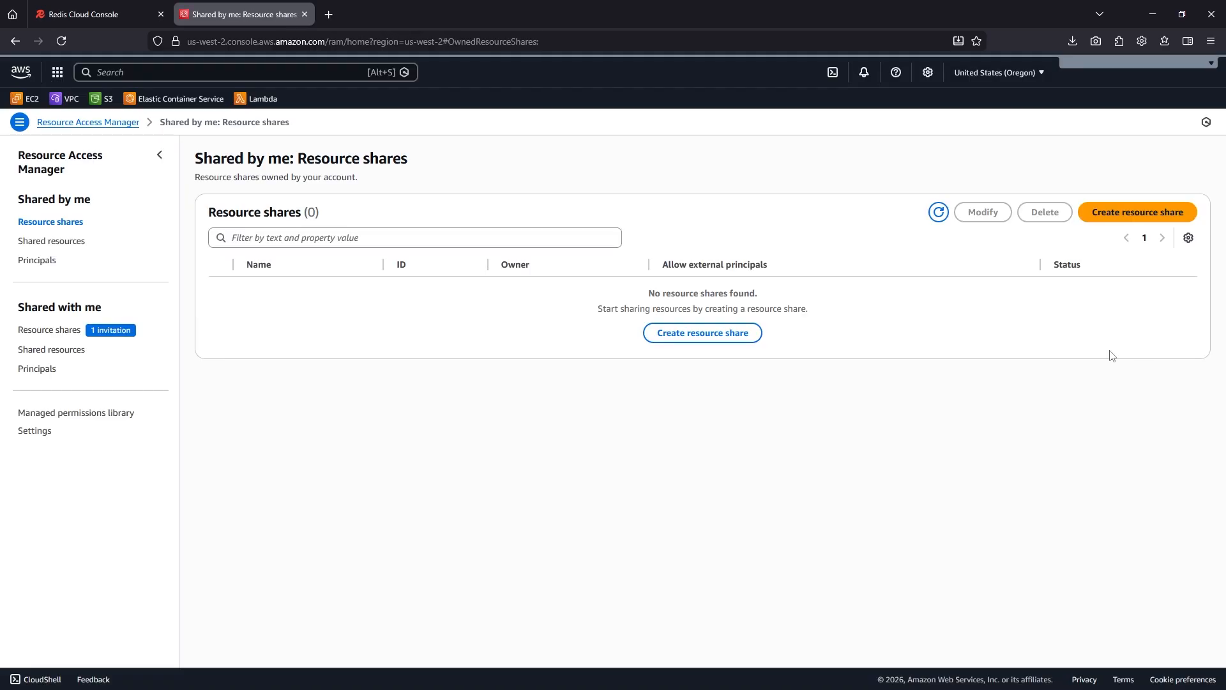
{"action": "left_click", "coordinate": [78, 333]}
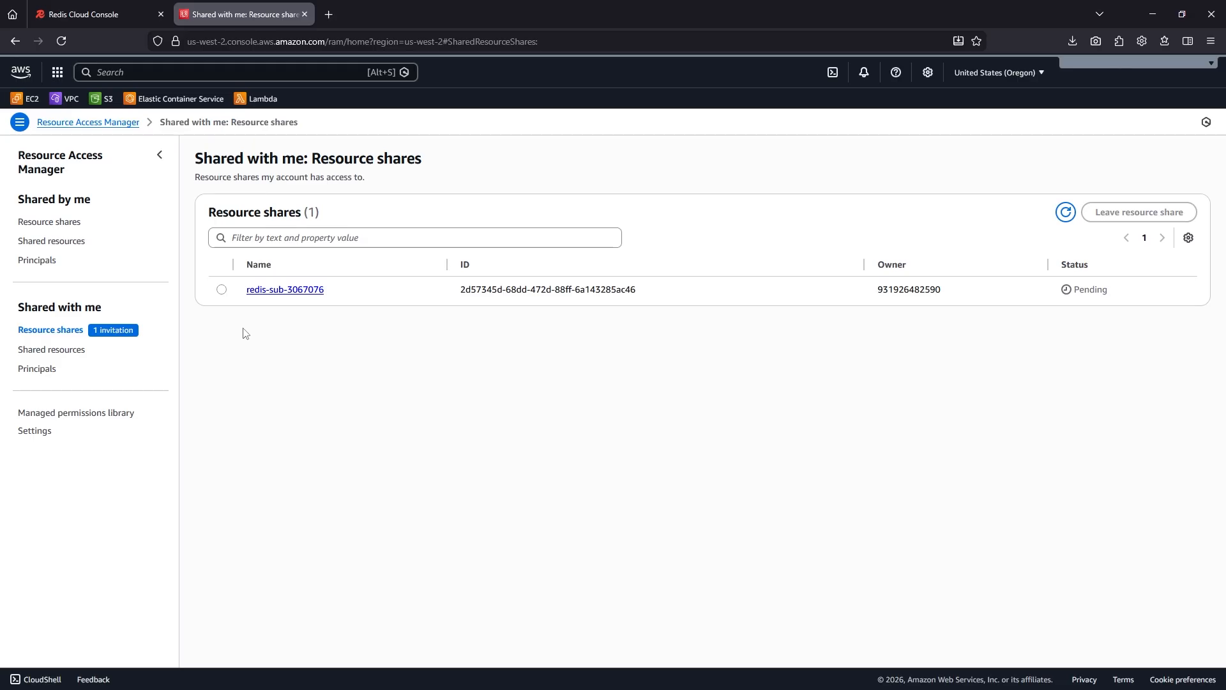
Open the pending redis-sub-3067076 resource share invitation and accept it.
{"action": "left_click", "coordinate": [223, 291]}
{"action": "left_click", "coordinate": [264, 292]}
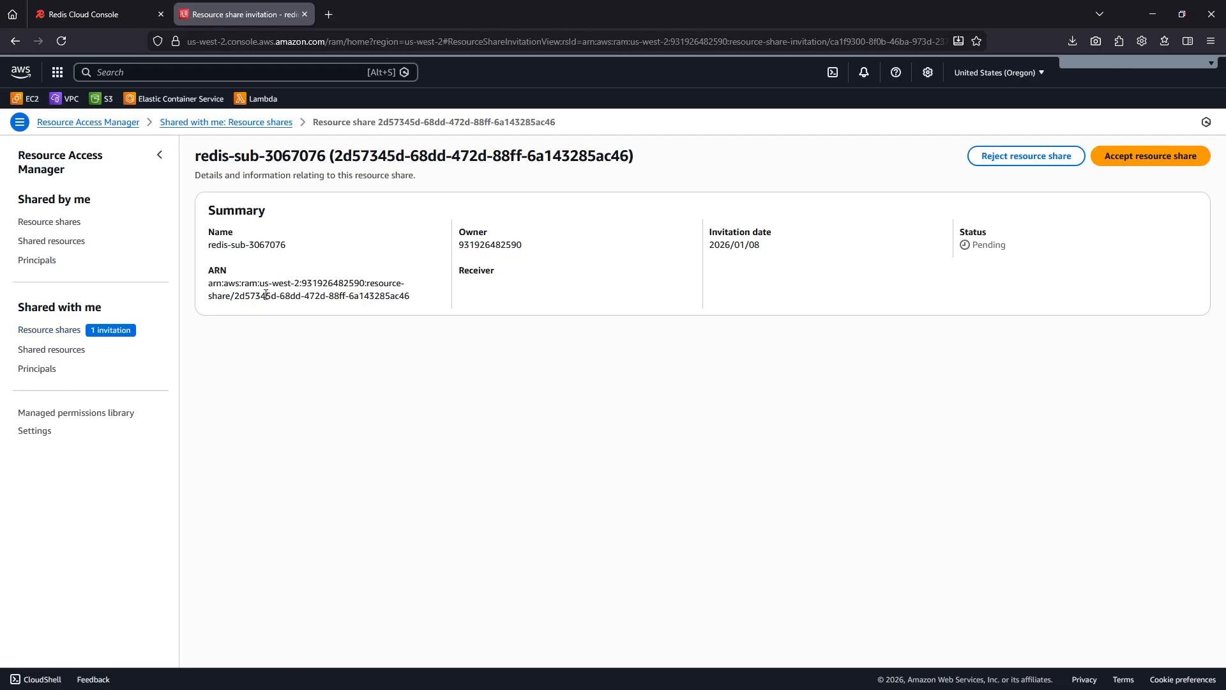
{"action": "left_click", "coordinate": [1182, 167]}
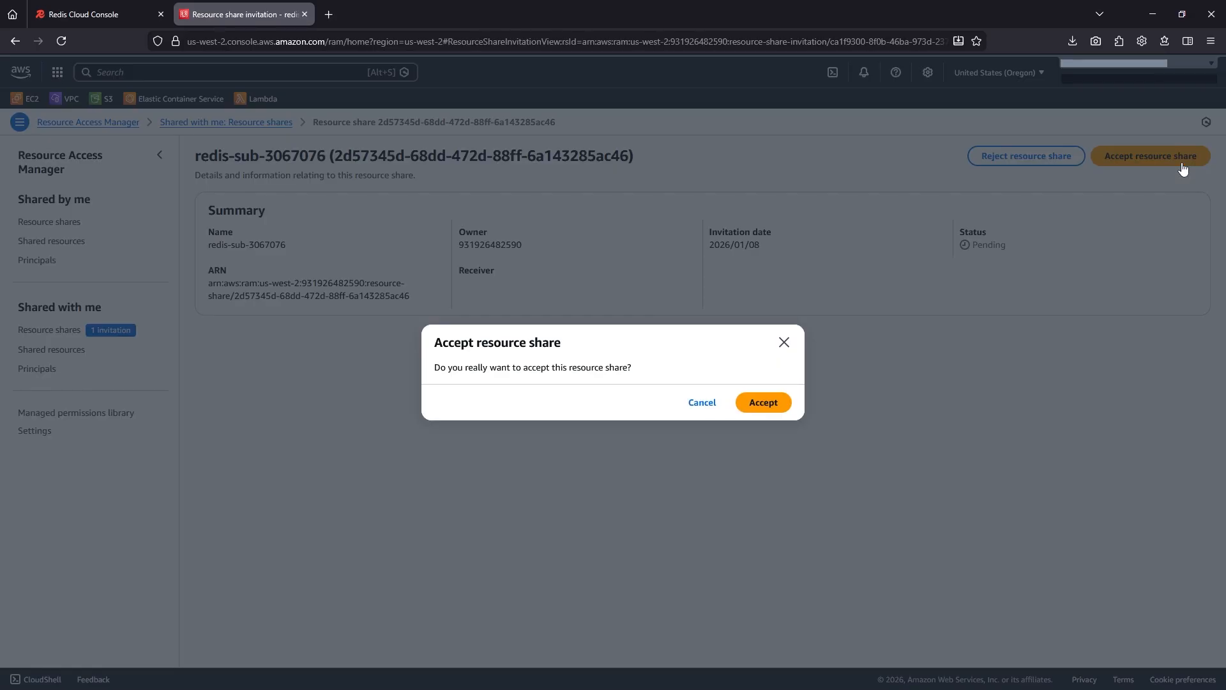
{"action": "left_click", "coordinate": [779, 409]}
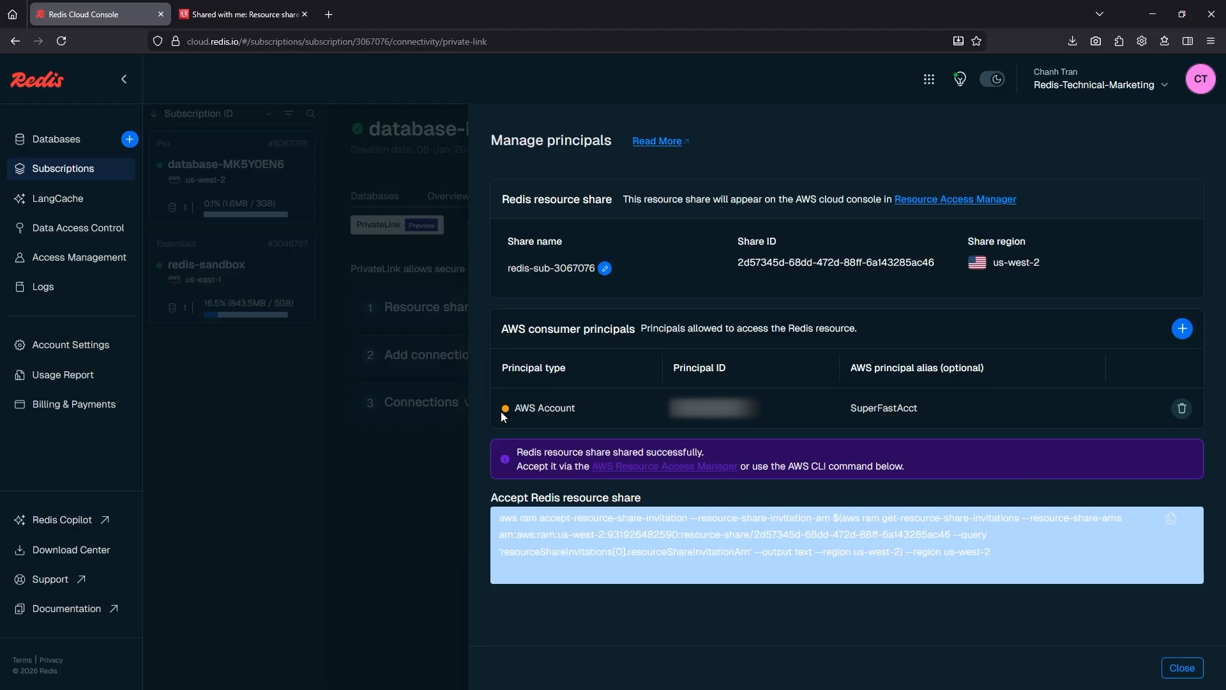
Expand Add connection in Redis Cloud, and start a Resources-type VPC endpoint in AWS with the redis-sub-3067076-usw2 resource configuration.
{"action": "mouse_move", "coordinate": [503, 413]}
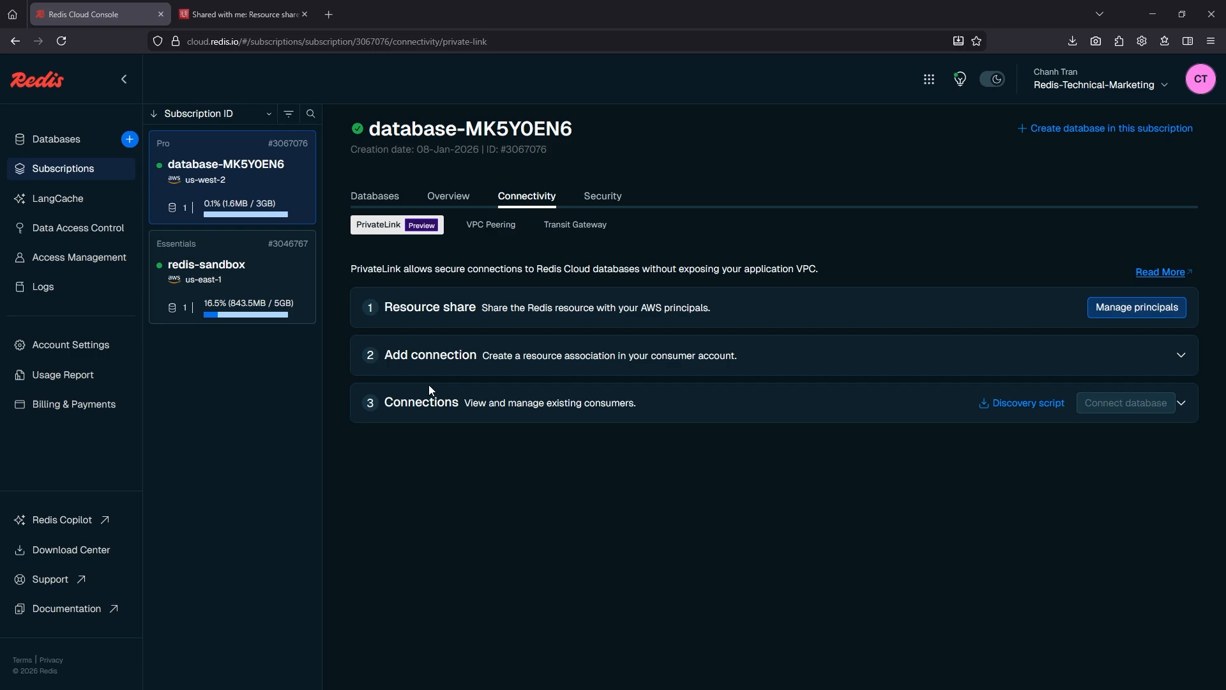
{"action": "left_click", "coordinate": [1178, 357]}
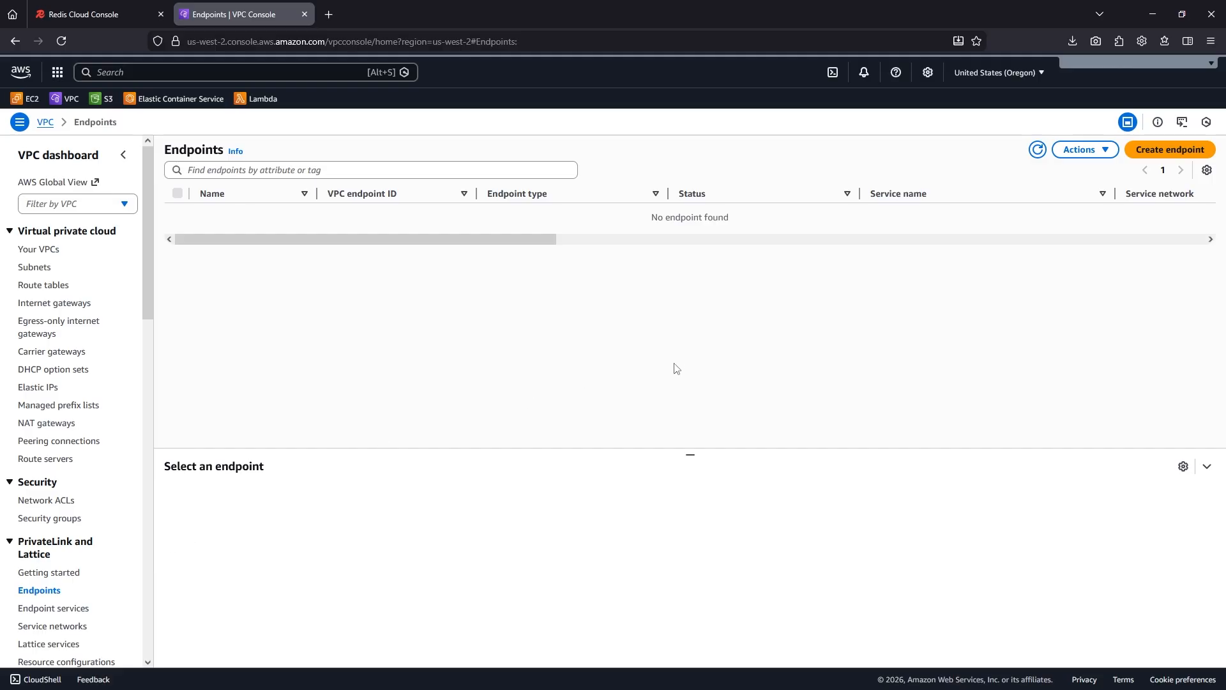
{"action": "left_click", "coordinate": [1197, 150]}
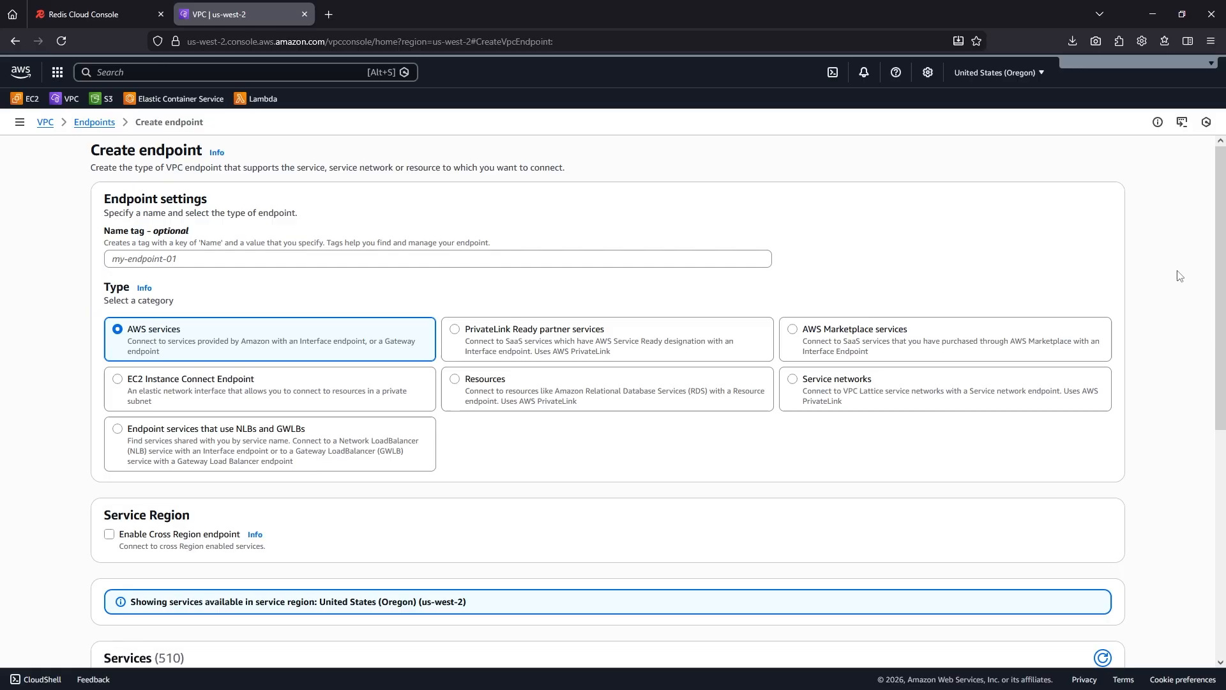
{"action": "left_click", "coordinate": [596, 387]}
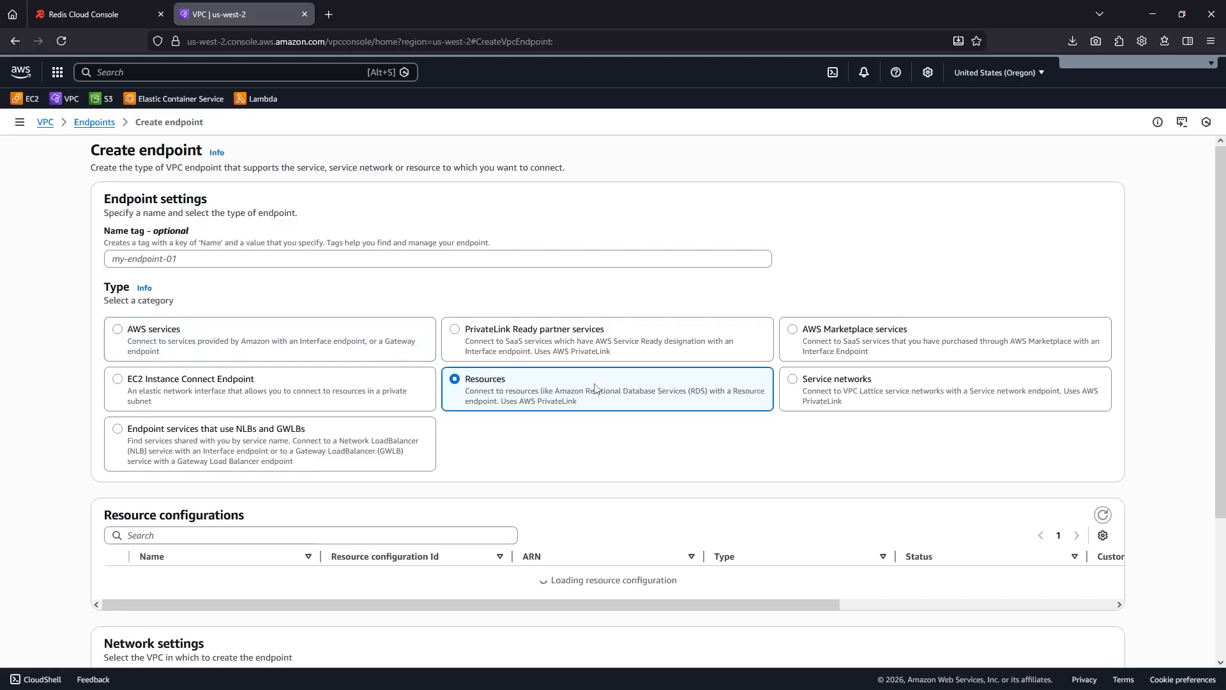
{"action": "scroll", "coordinate": [595, 388], "scroll_direction": "down", "scroll_amount": 1}
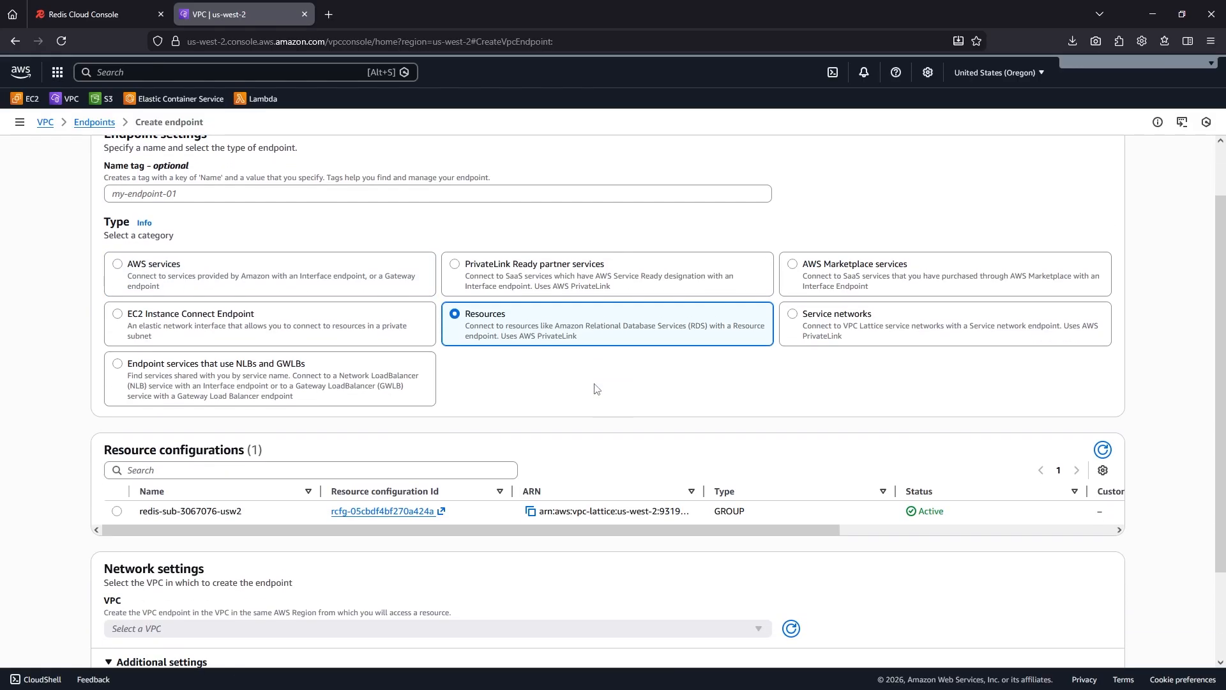
{"action": "scroll", "coordinate": [595, 388], "scroll_direction": "down", "scroll_amount": 1}
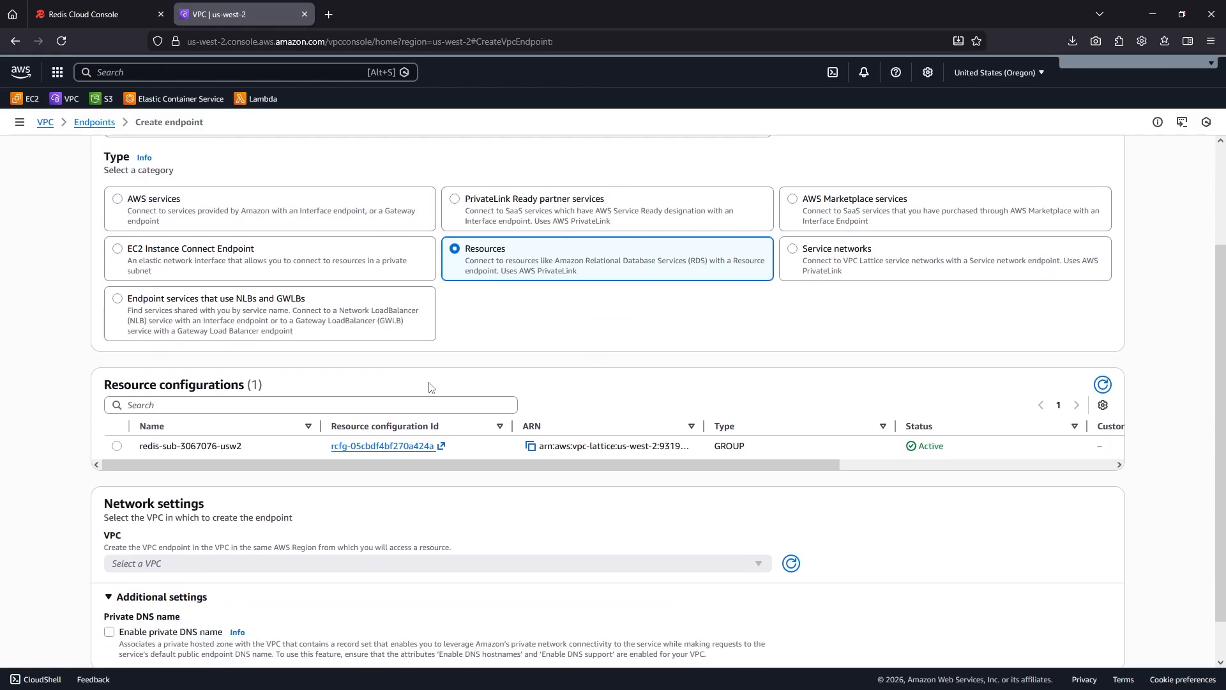
{"action": "left_click", "coordinate": [117, 446]}
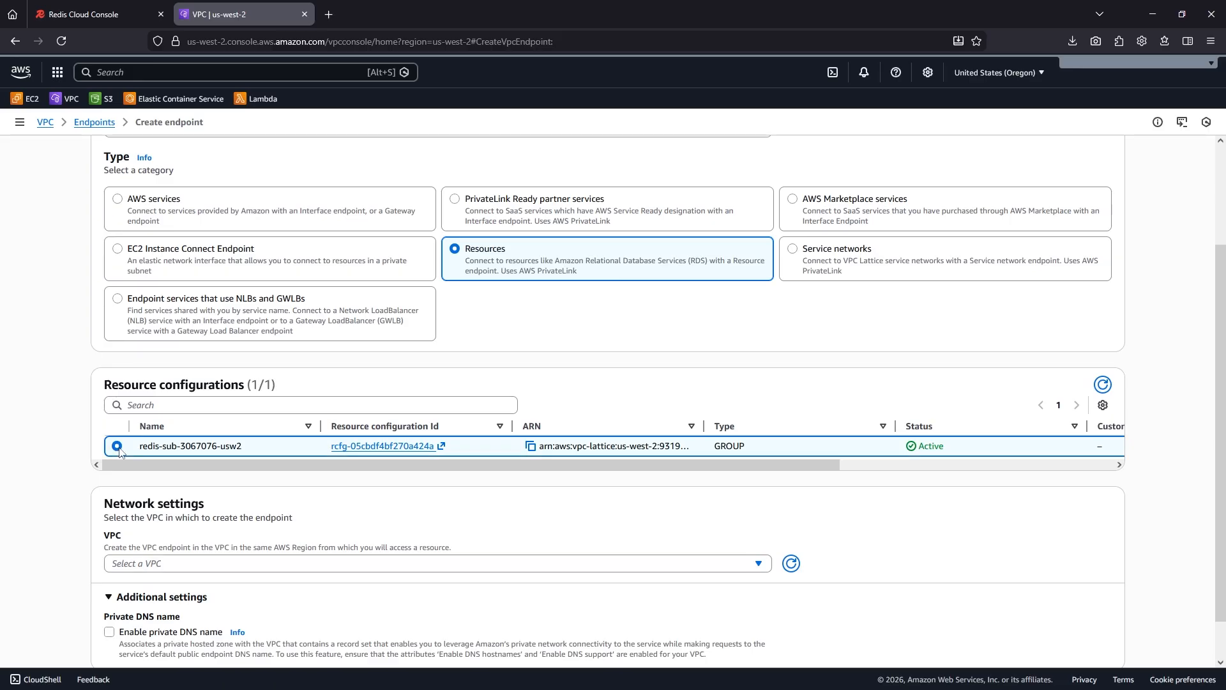
Set the endpoint's VPC to privatelink-demo and enable its private DNS name.
{"action": "scroll", "coordinate": [213, 489], "scroll_direction": "down", "scroll_amount": 1}
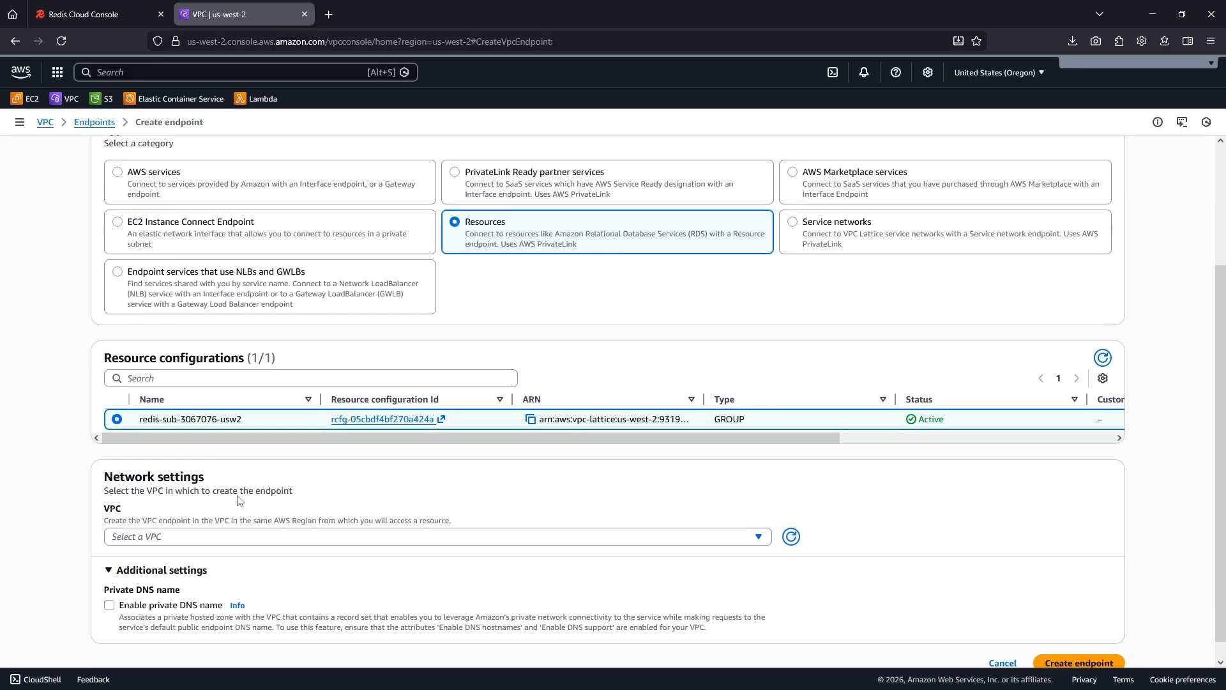
{"action": "left_click", "coordinate": [358, 518]}
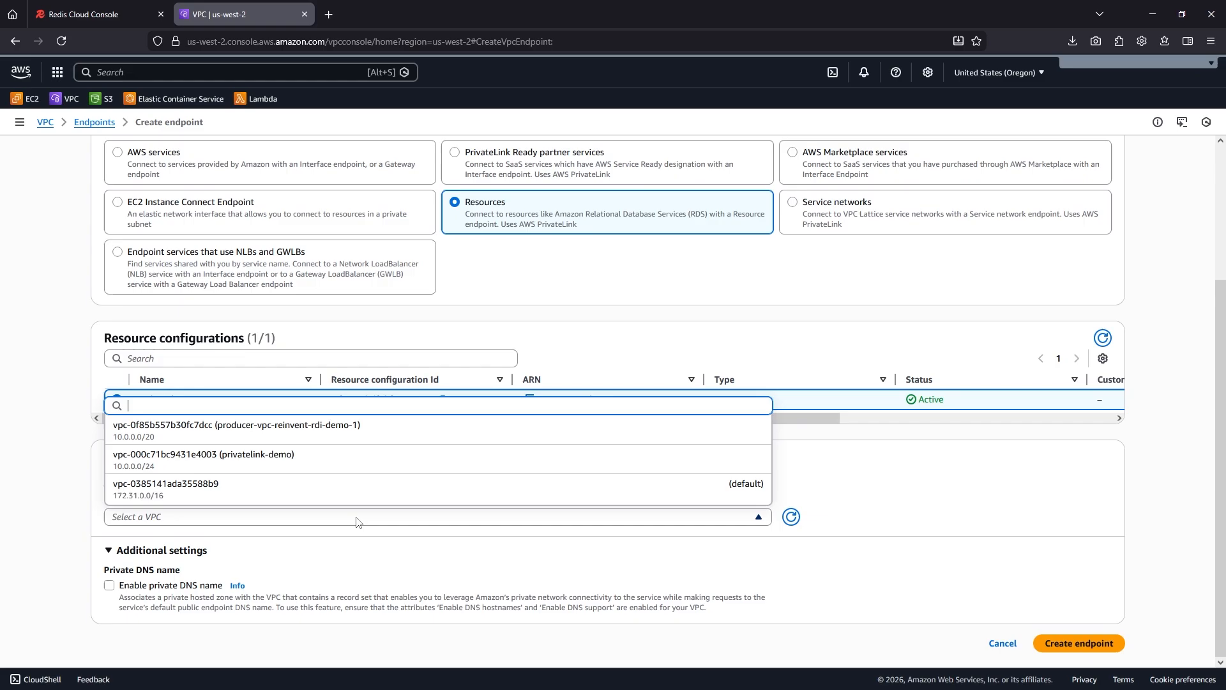
{"action": "left_click", "coordinate": [363, 460]}
{"action": "scroll", "coordinate": [362, 465], "scroll_direction": "down", "scroll_amount": 1}
{"action": "scroll", "coordinate": [362, 465], "scroll_direction": "down", "scroll_amount": 3}
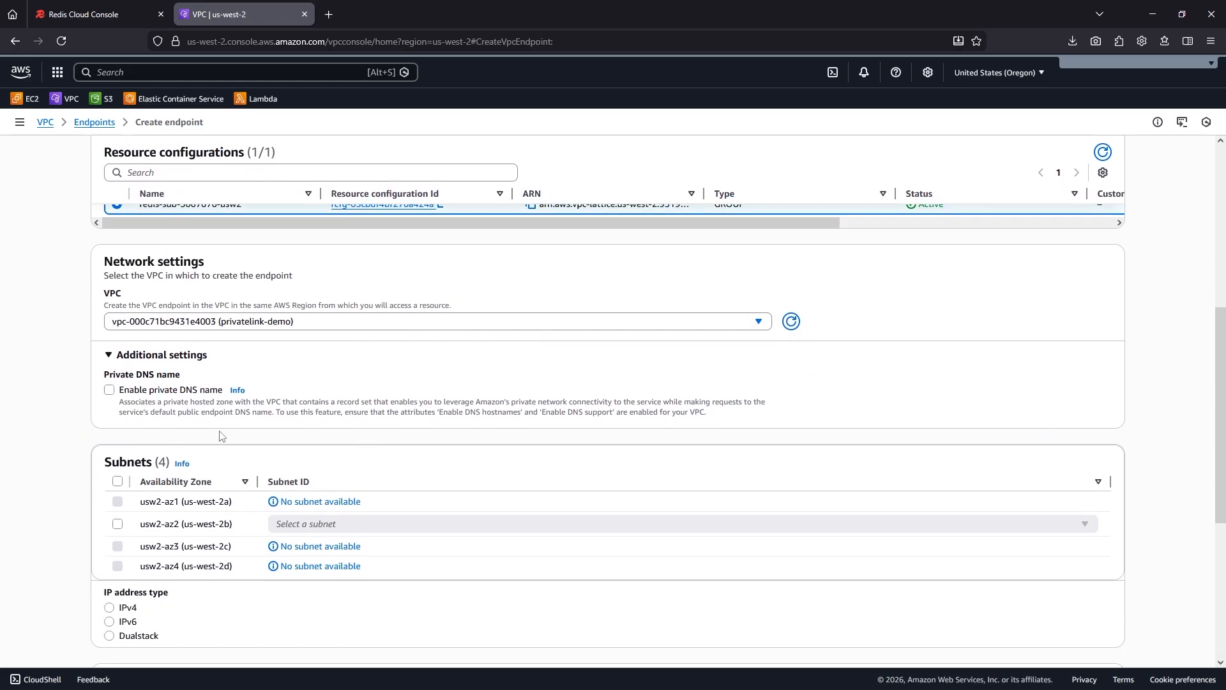
{"action": "left_click", "coordinate": [109, 390]}
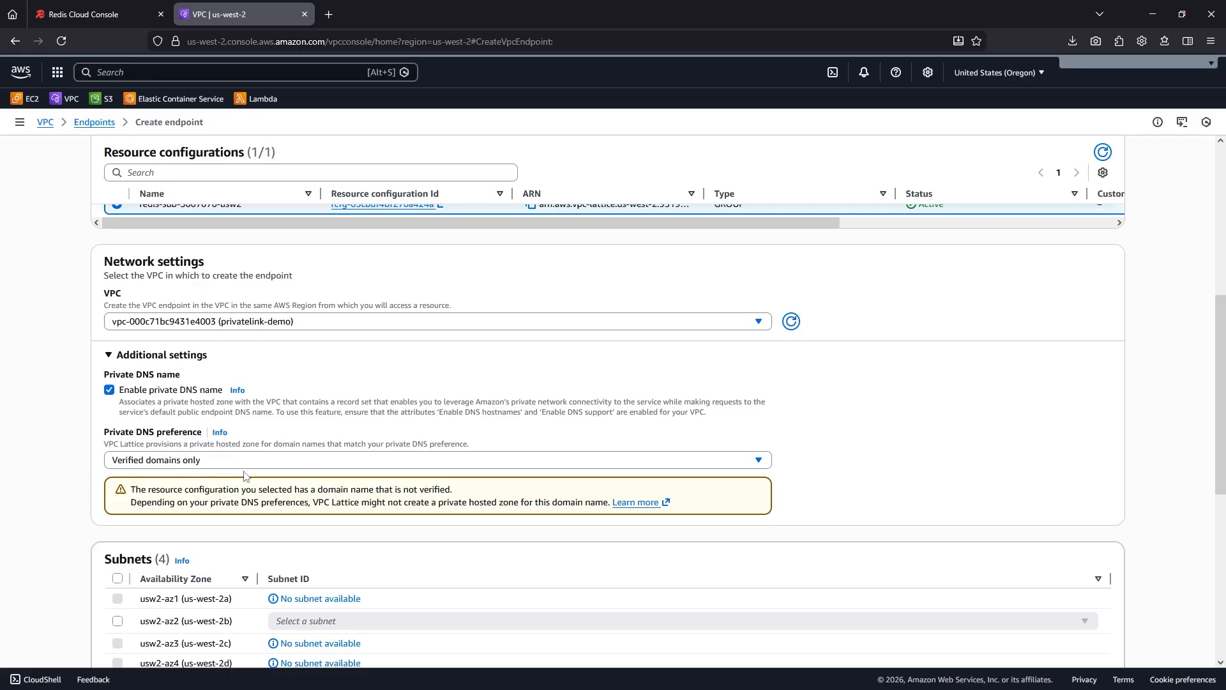
Place the endpoint in availability zone usw2-az2 (us-west-2b) using the privatelink-demo subnet.
{"action": "scroll", "coordinate": [889, 511], "scroll_direction": "down", "scroll_amount": 3}
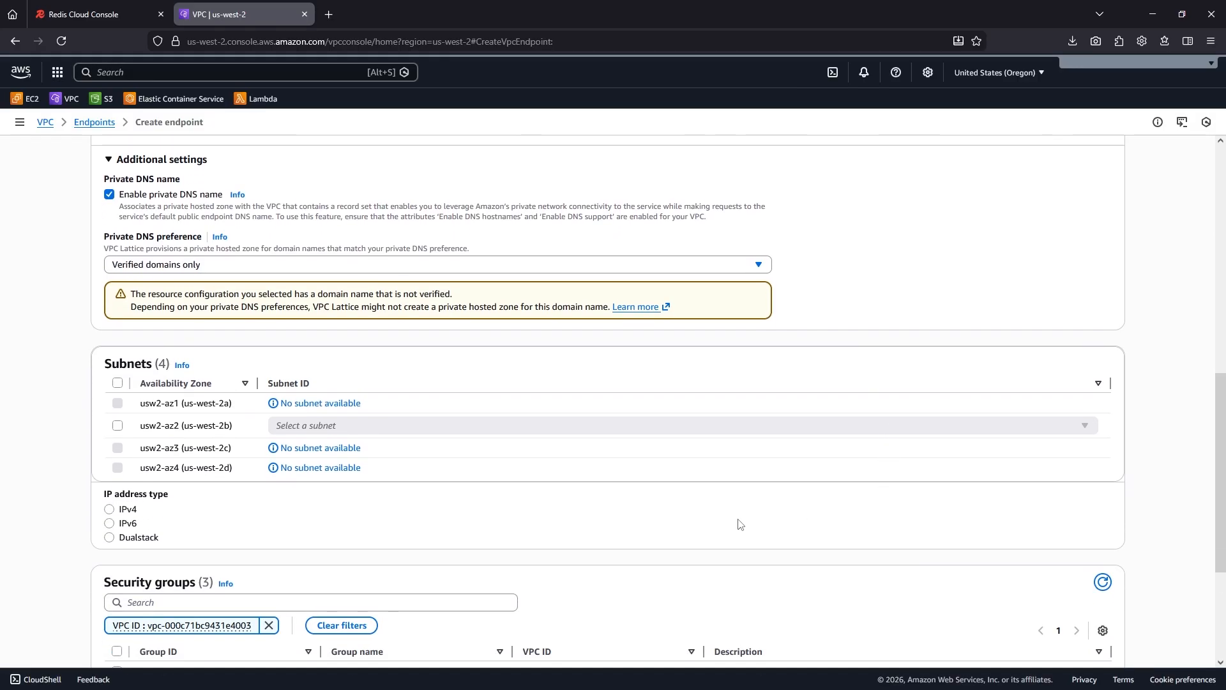
{"action": "left_click", "coordinate": [117, 426]}
{"action": "left_click", "coordinate": [369, 432]}
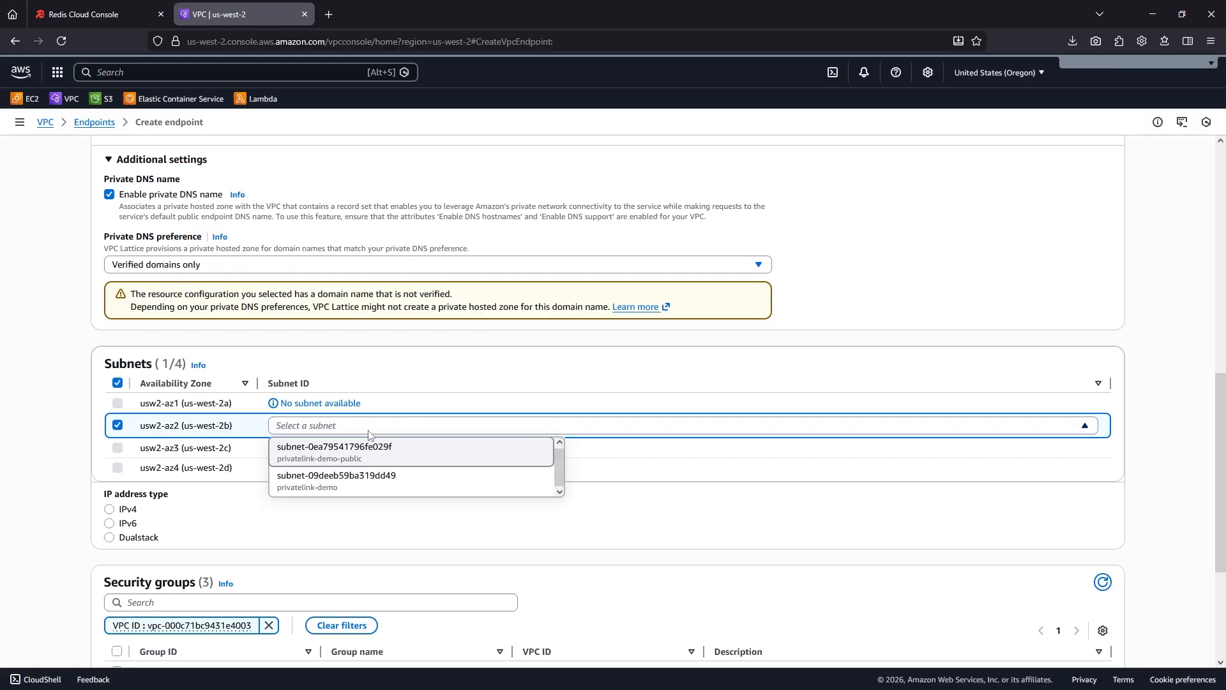
{"action": "left_click", "coordinate": [438, 489]}
Assign the RedisCloudPrivateLink security group to the endpoint and create it.
{"action": "scroll", "coordinate": [771, 533], "scroll_direction": "down", "scroll_amount": 3}
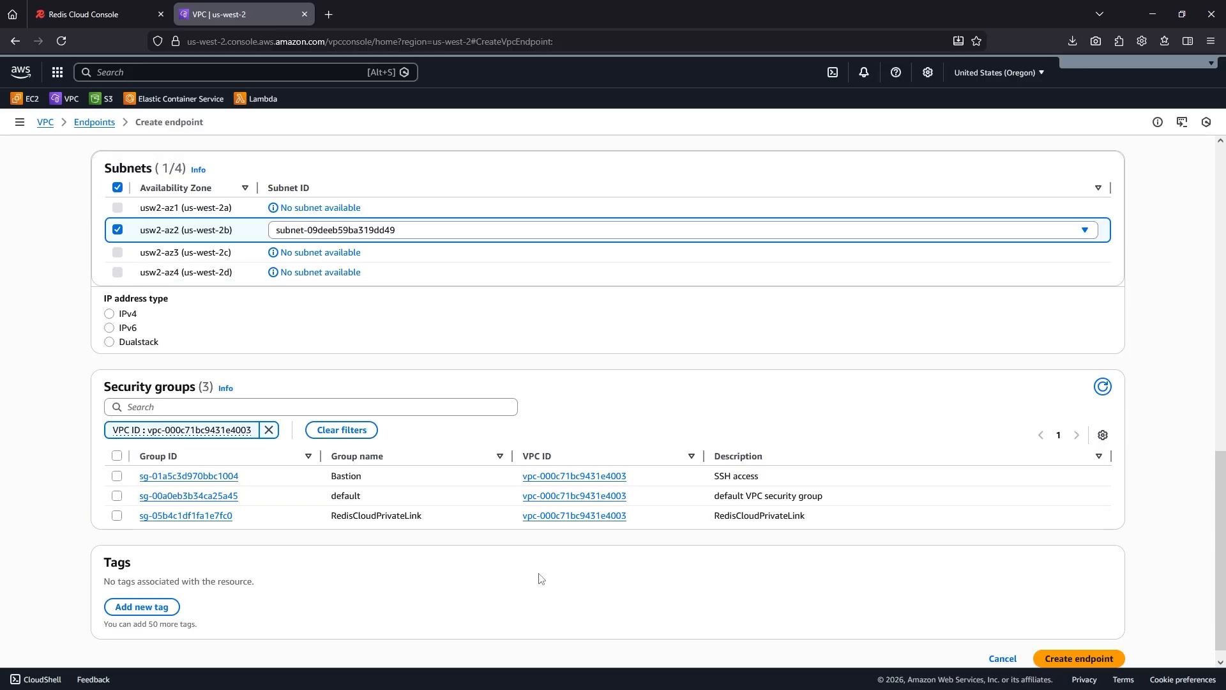
{"action": "left_click", "coordinate": [117, 517]}
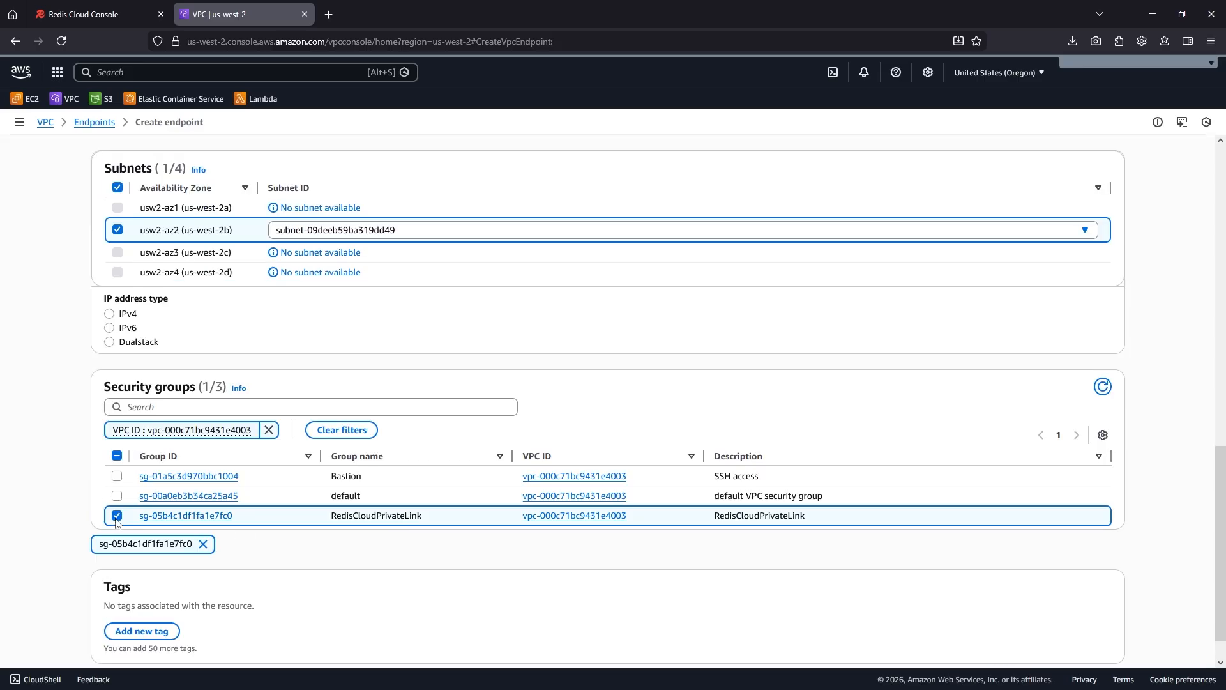
{"action": "scroll", "coordinate": [116, 522], "scroll_direction": "down", "scroll_amount": 1}
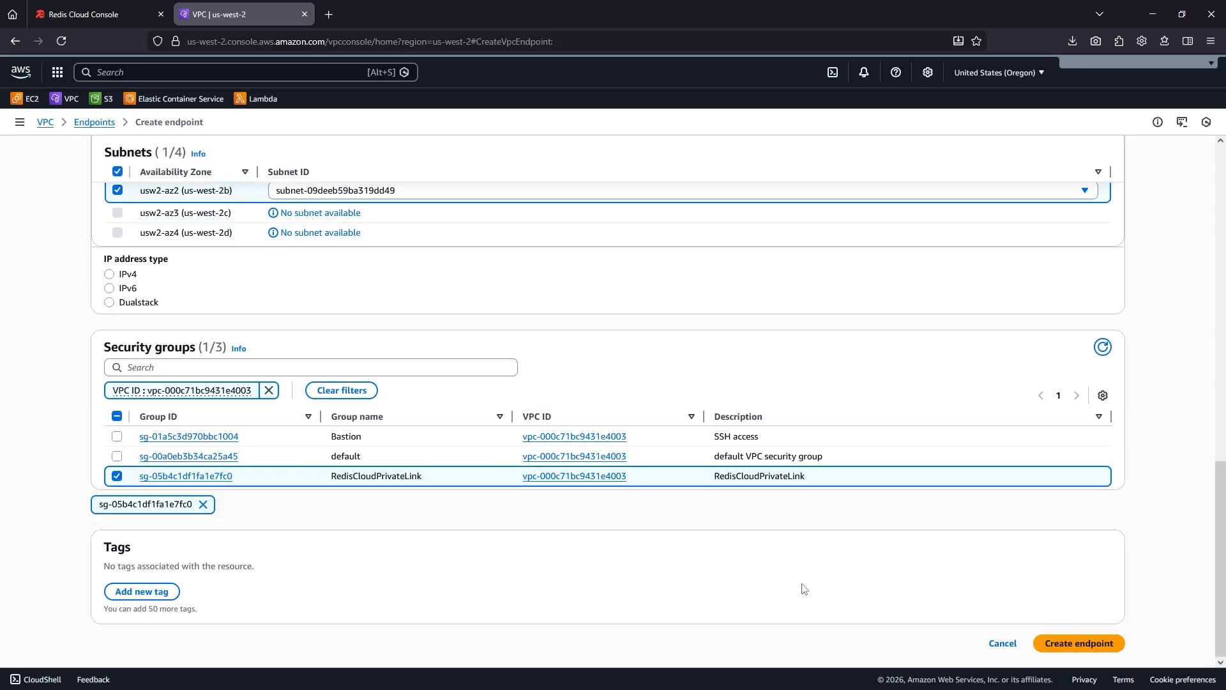
{"action": "left_click", "coordinate": [1114, 648]}
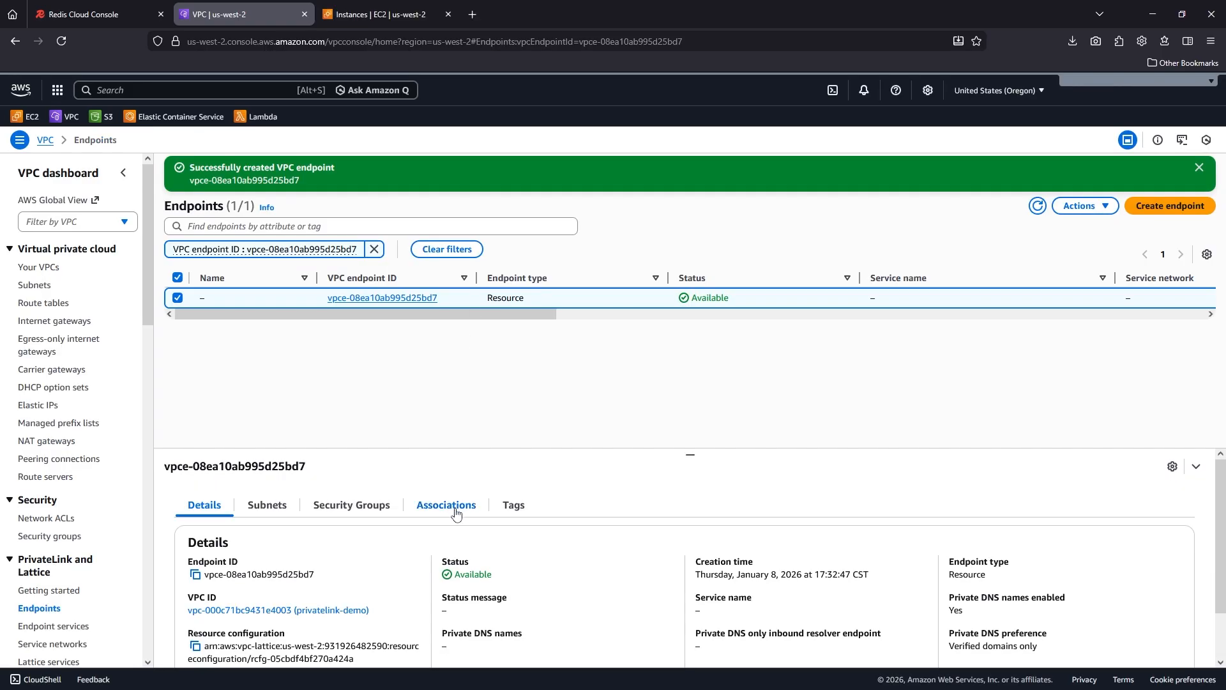
Examine the new endpoint's associations and highlight the private DNS name of the Redis database association.
{"action": "left_click", "coordinate": [455, 510]}
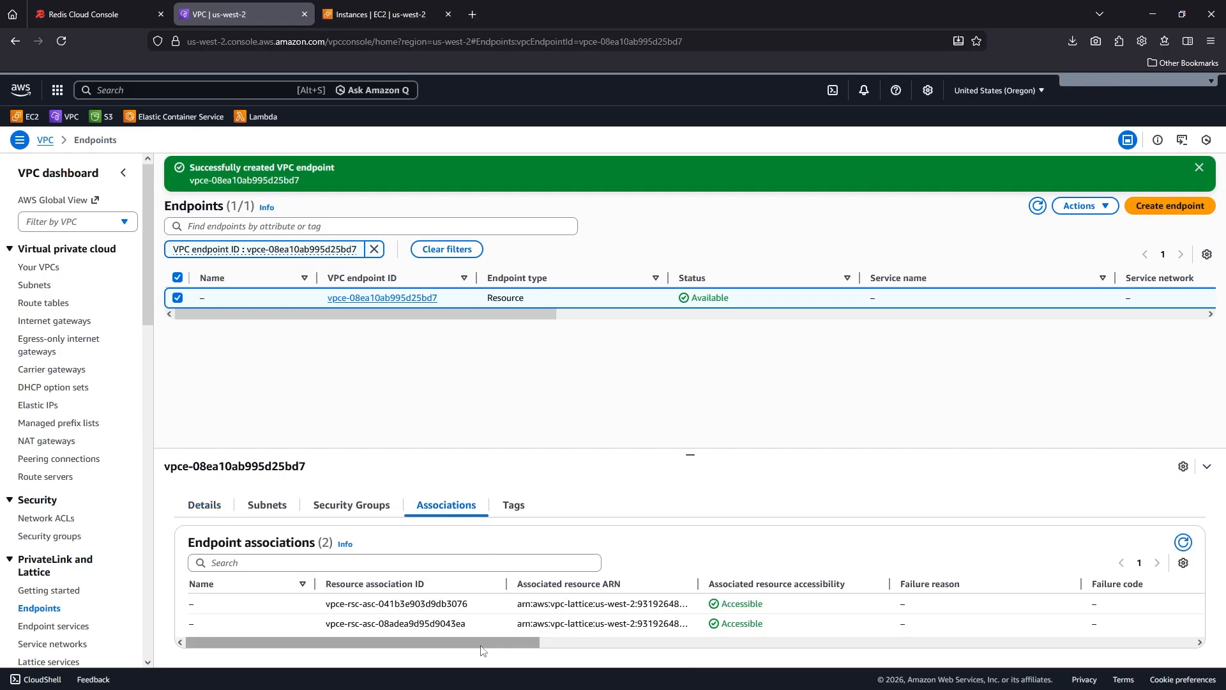
{"action": "left_click_drag", "start_coordinate": [490, 648], "coordinate": [1146, 641]}
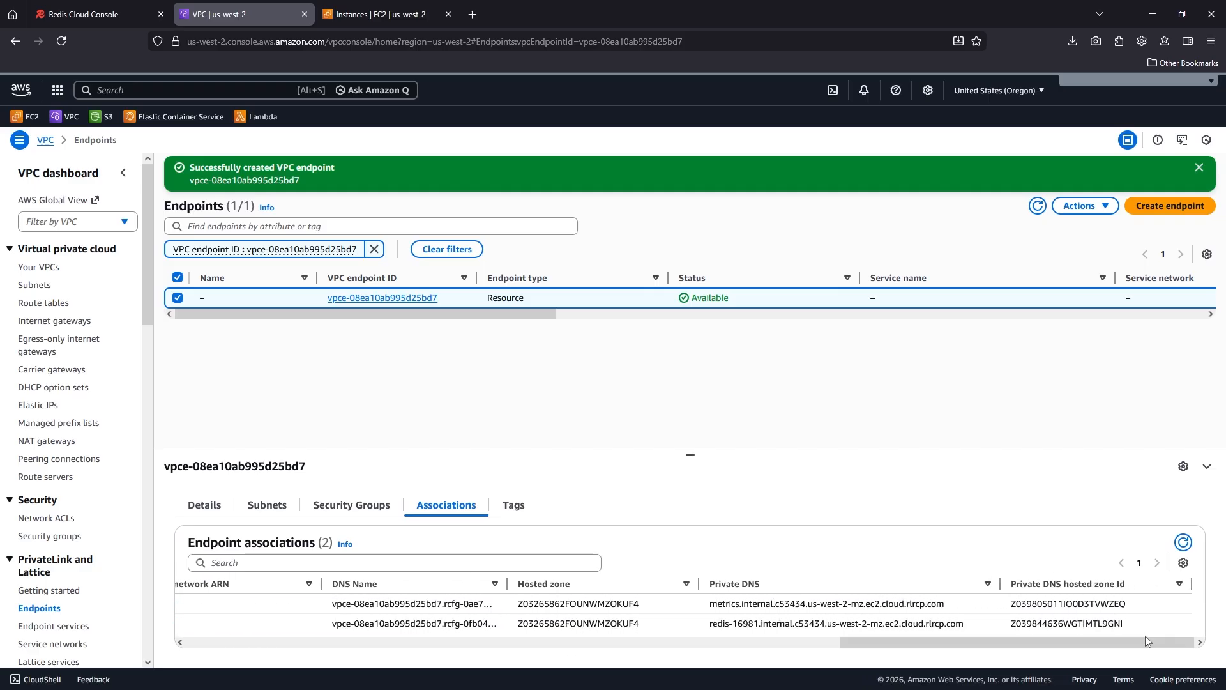
{"action": "left_click_drag", "start_coordinate": [966, 623], "coordinate": [711, 624]}
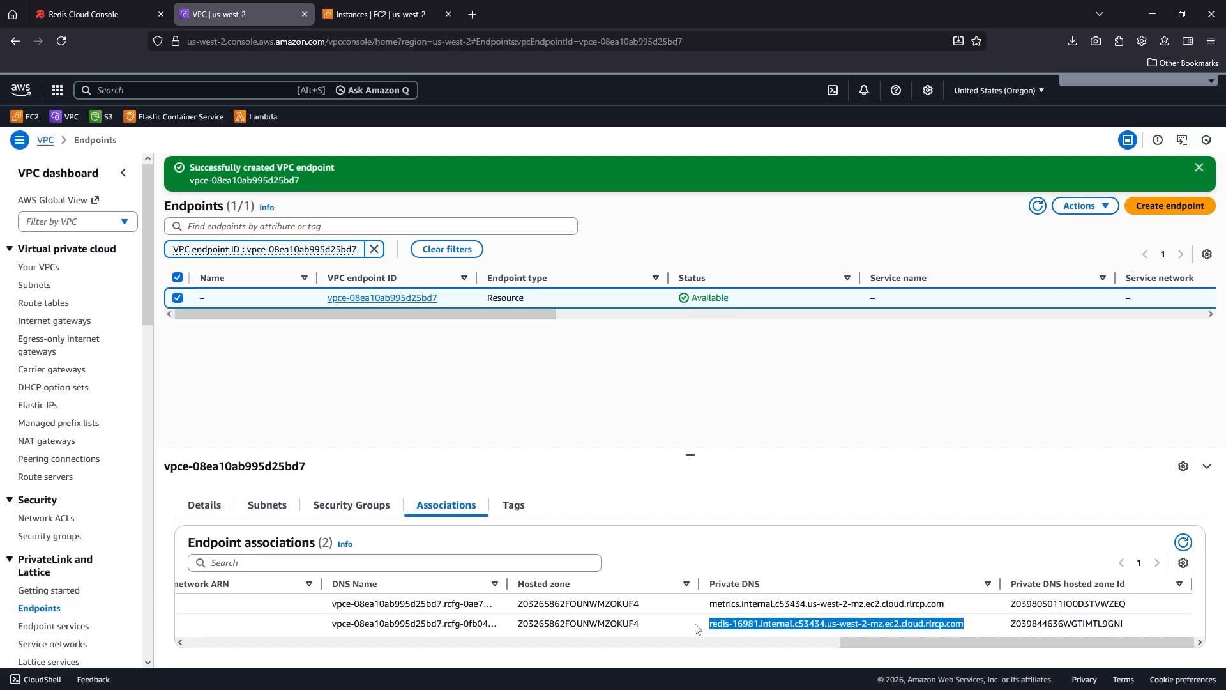
Switch to the EC2 instances list and deselect the bastion-host instance.
{"action": "left_click", "coordinate": [395, 23]}
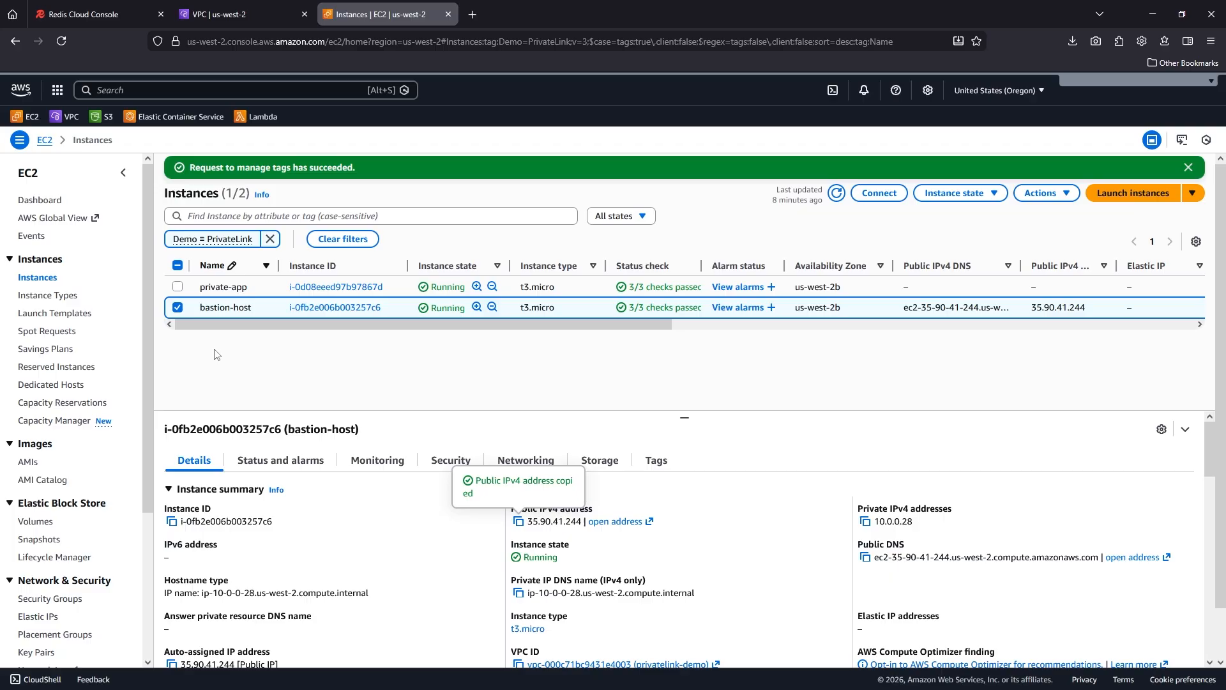
{"action": "left_click", "coordinate": [178, 309]}
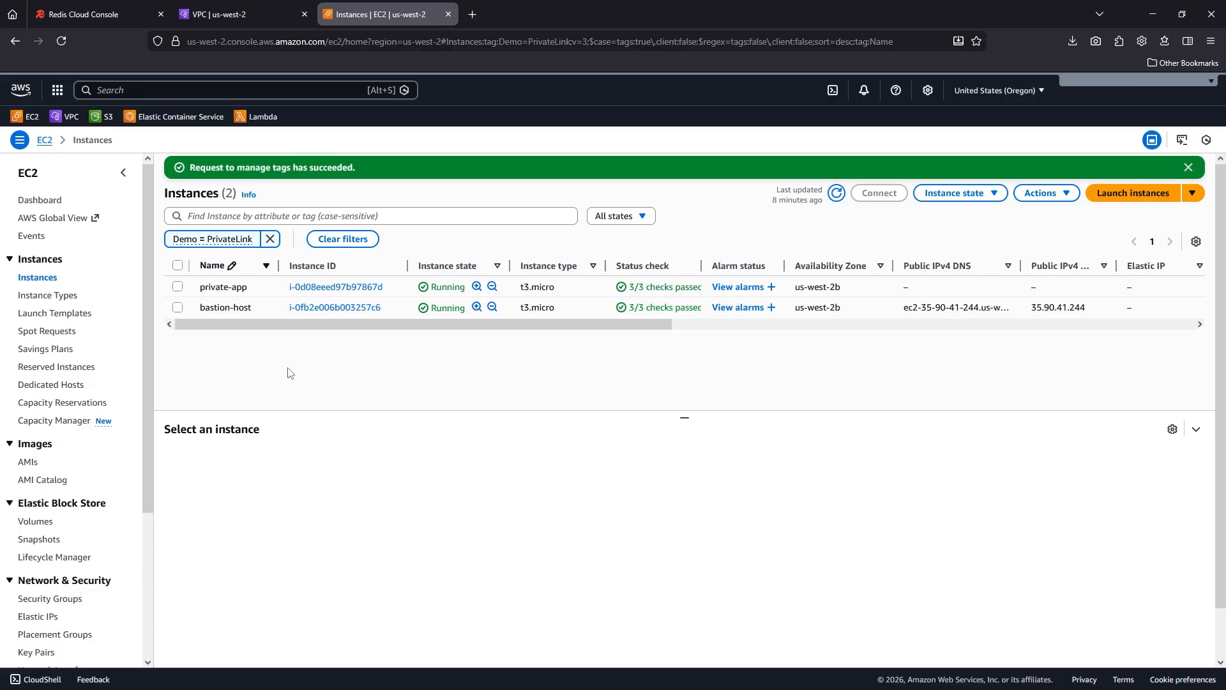
Switch to a local terminal and add the SSH key ~/.ssh/demo-machine.pem to the agent.
{"action": "mouse_move", "coordinate": [266, 313]}
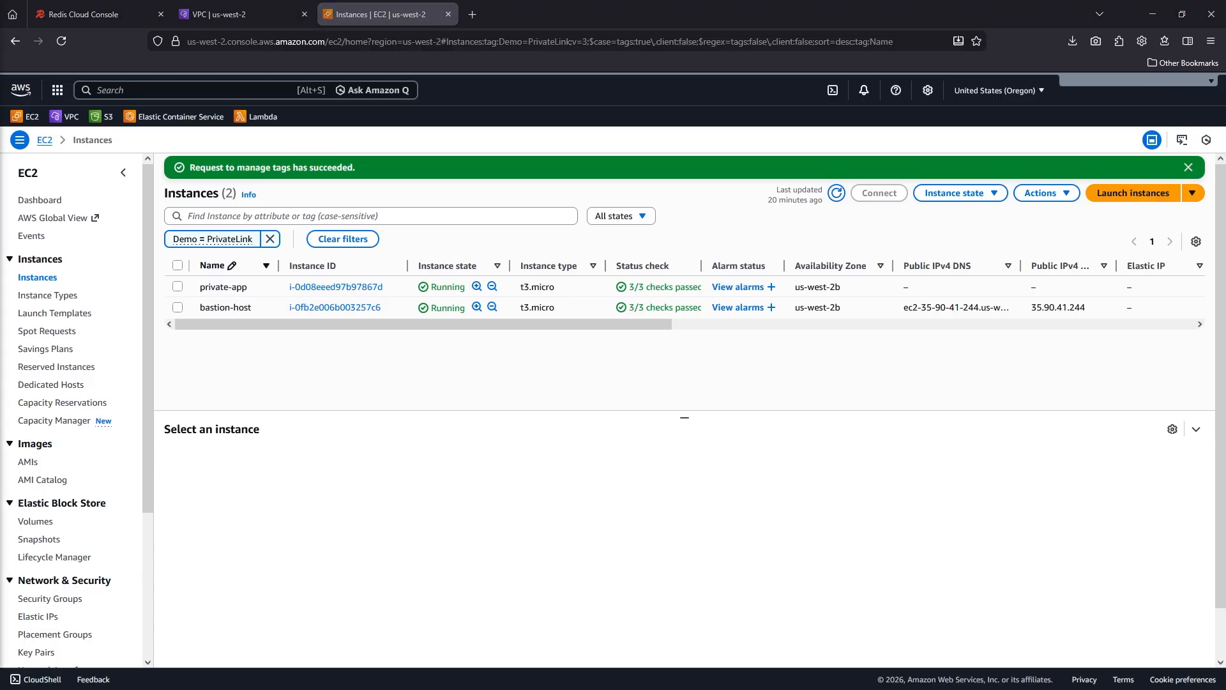
{"action": "left_click_drag", "start_coordinate": [0, 158], "coordinate": [441, 199]}
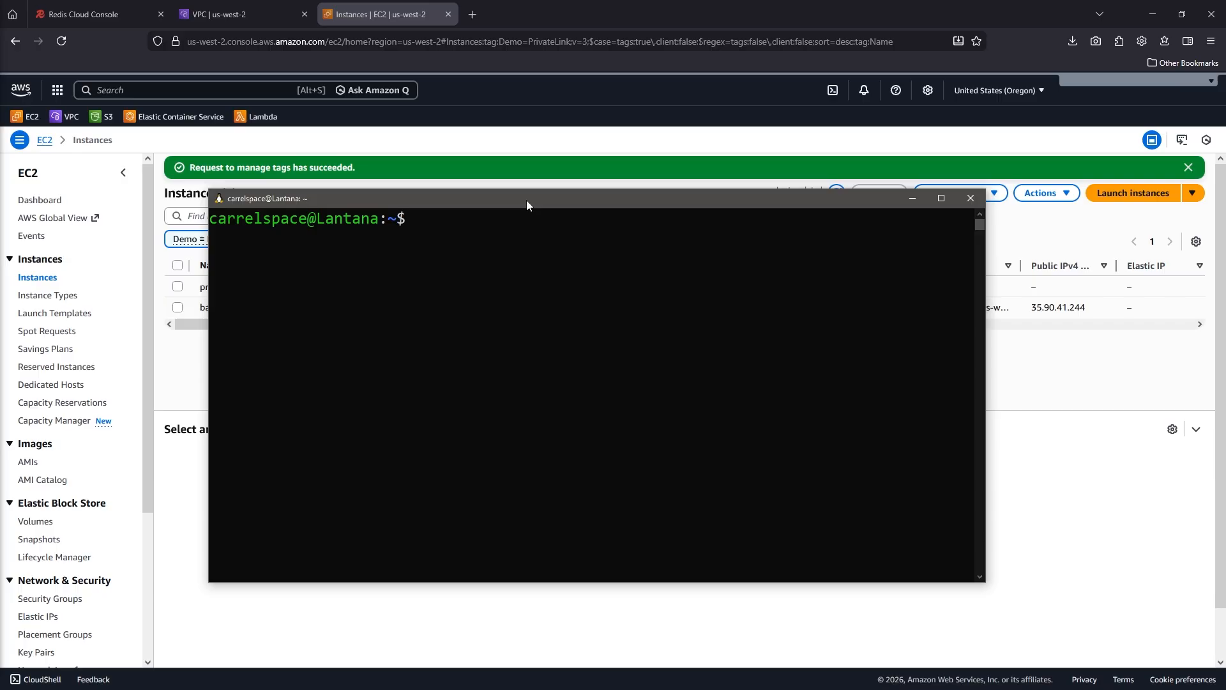
{"action": "scroll", "coordinate": [588, 286], "scroll_direction": "up", "scroll_amount": 2}
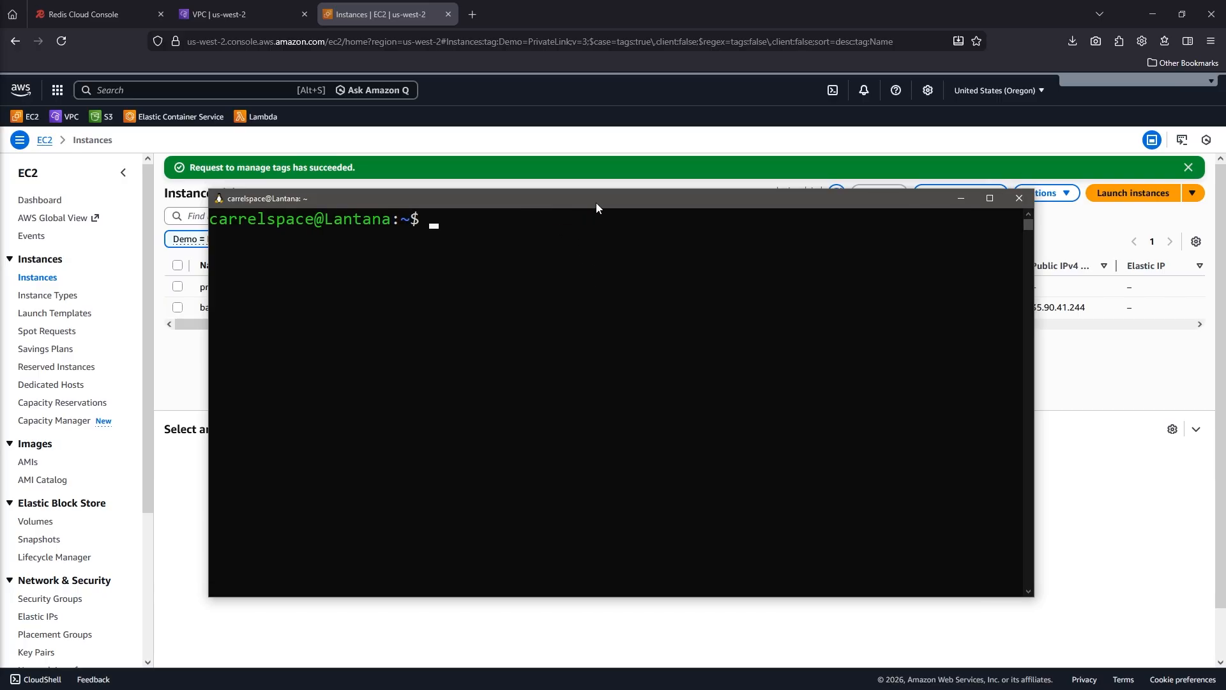
{"action": "type", "text": "ssh-add ~/.ssh/demo-machine.pem"}
{"action": "key", "text": "Return"}
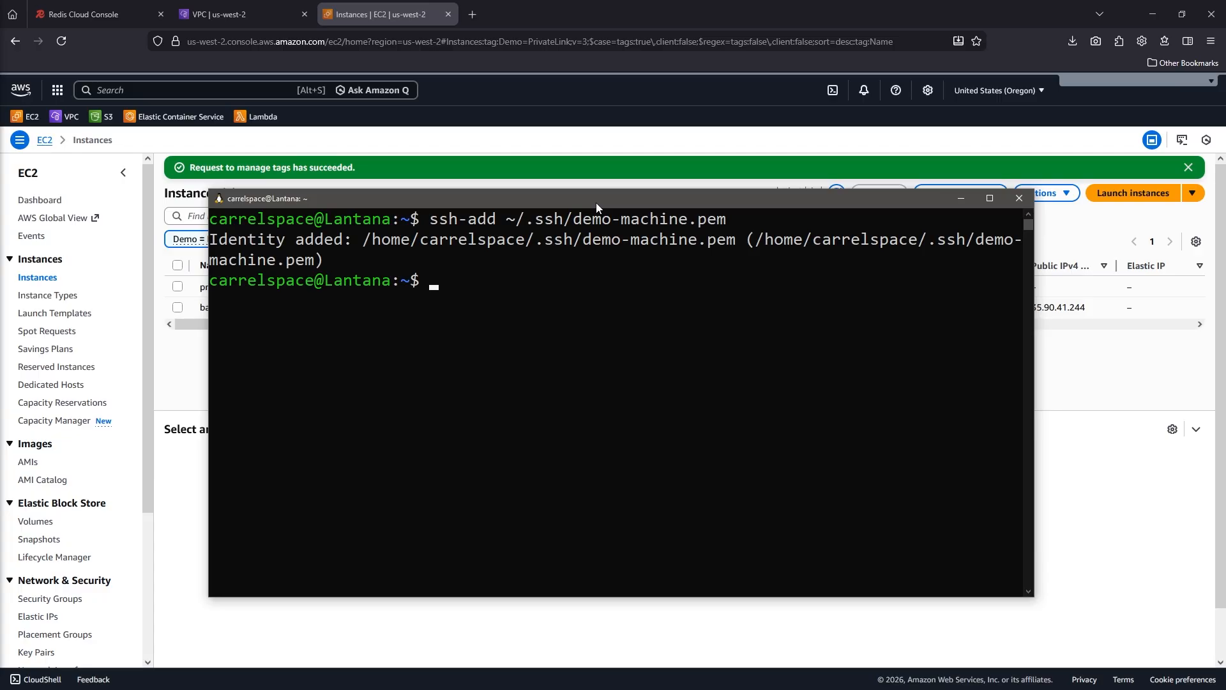
{"action": "type", "text": "ssh -A ec2-user@35.90.41.244"}
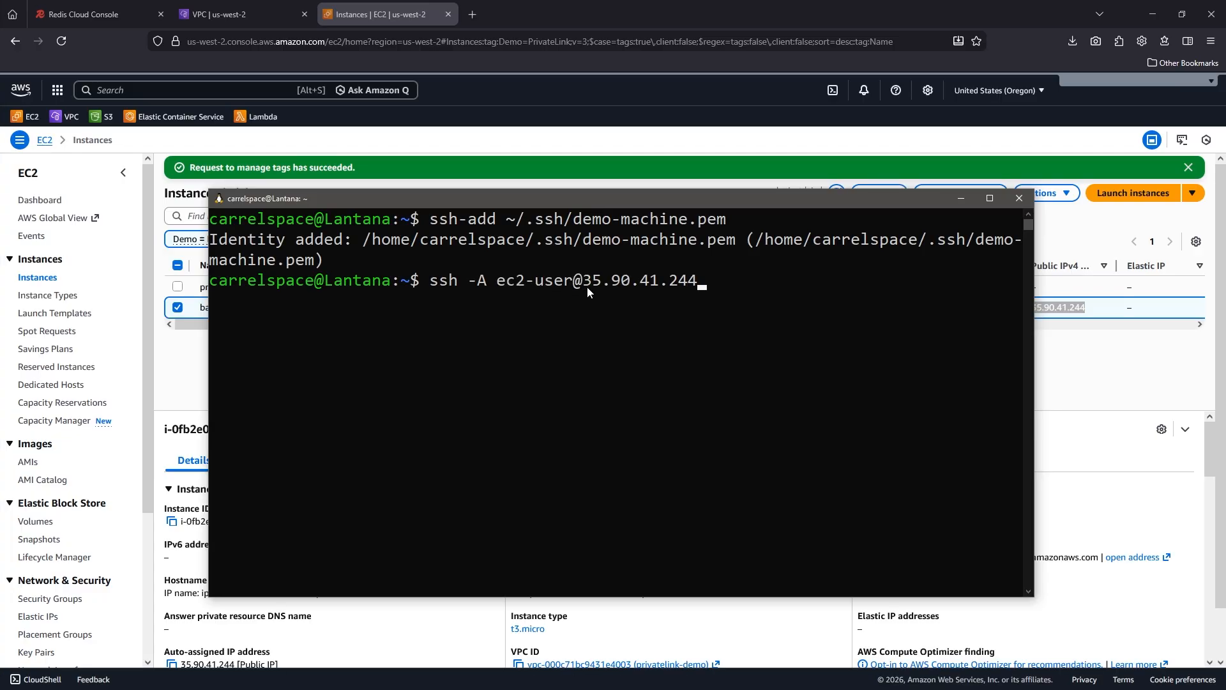
{"action": "key", "text": "Return"}
{"action": "type", "text": "ssh ubuntu@10.0.0.10"}
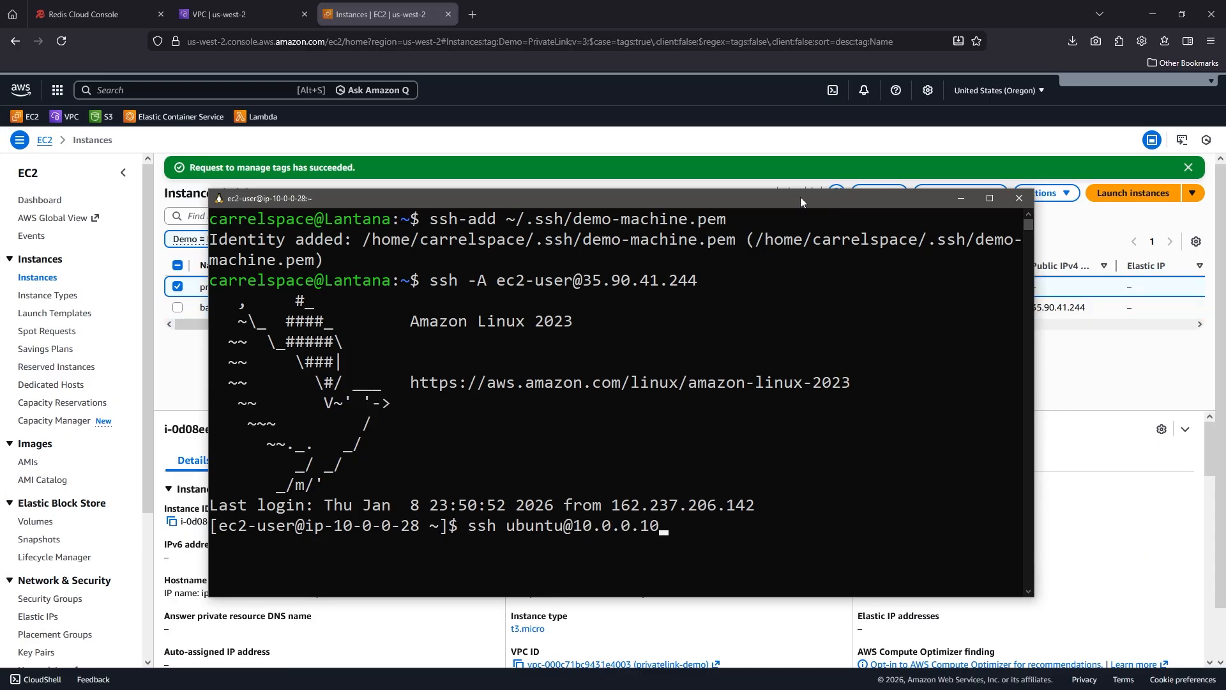
{"action": "key", "text": "Return"}
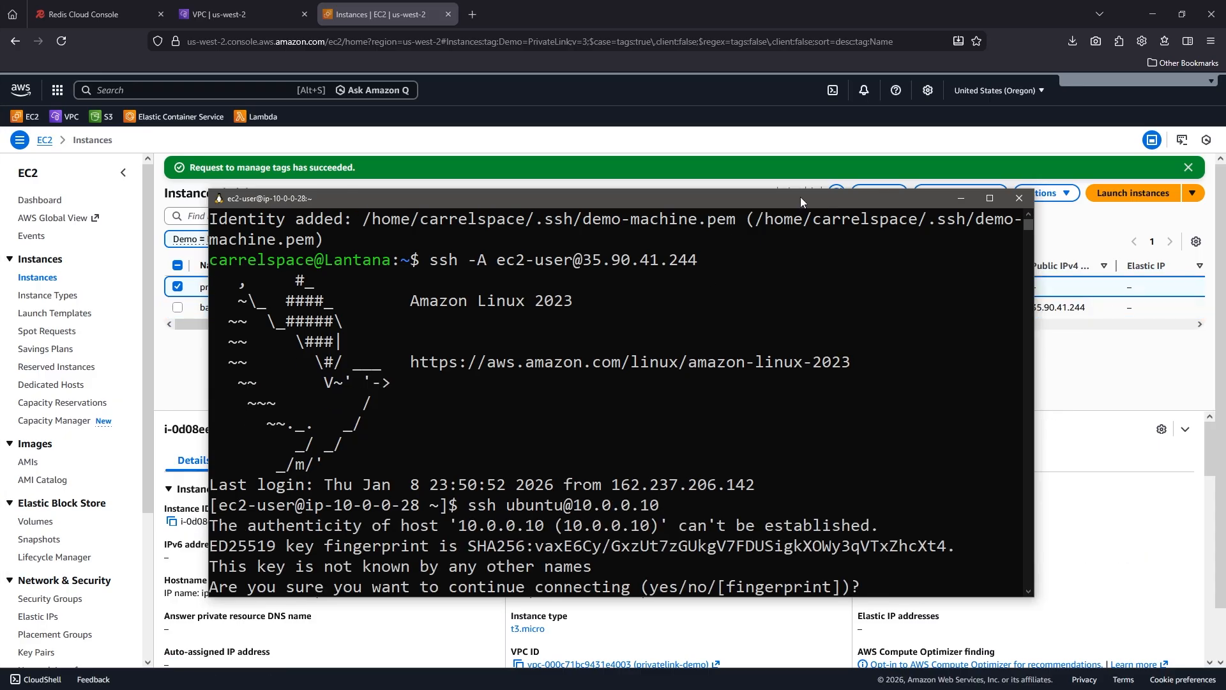
{"action": "type", "text": "yes"}
{"action": "key", "text": "Return"}
{"action": "scroll", "coordinate": [855, 411], "scroll_direction": "down", "scroll_amount": 1}
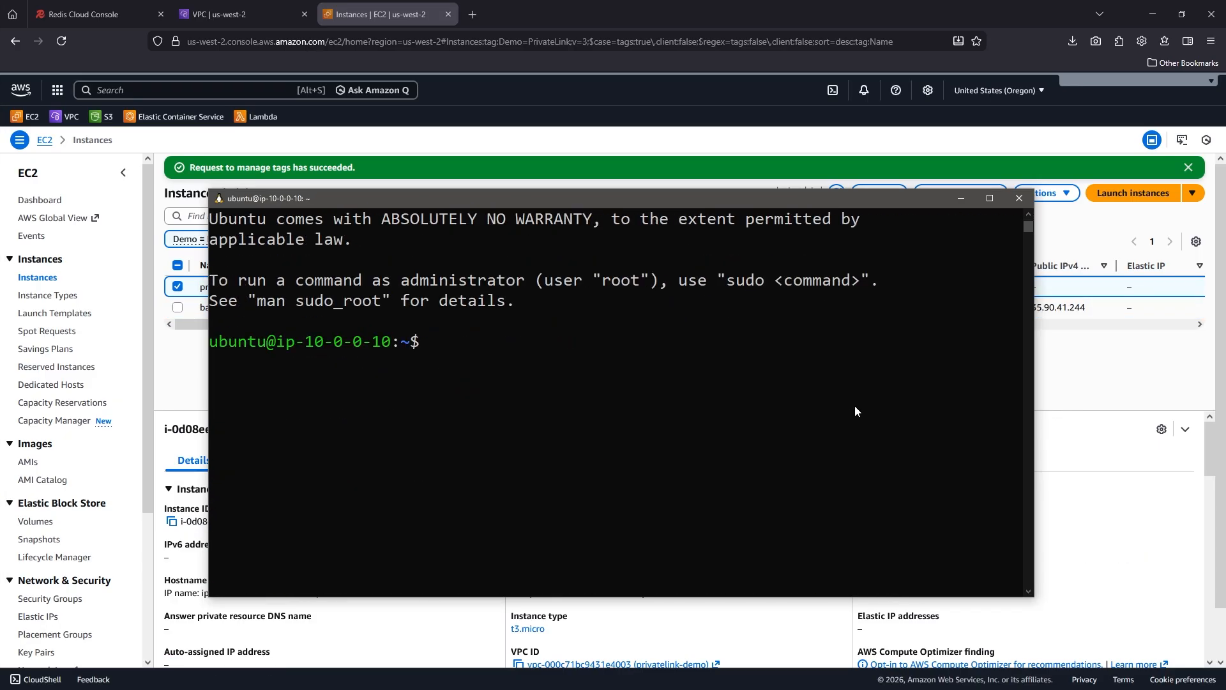
Clear the terminal and check the installed version of redis-cli.
{"action": "type", "text": "clear"}
{"action": "key", "text": "Return"}
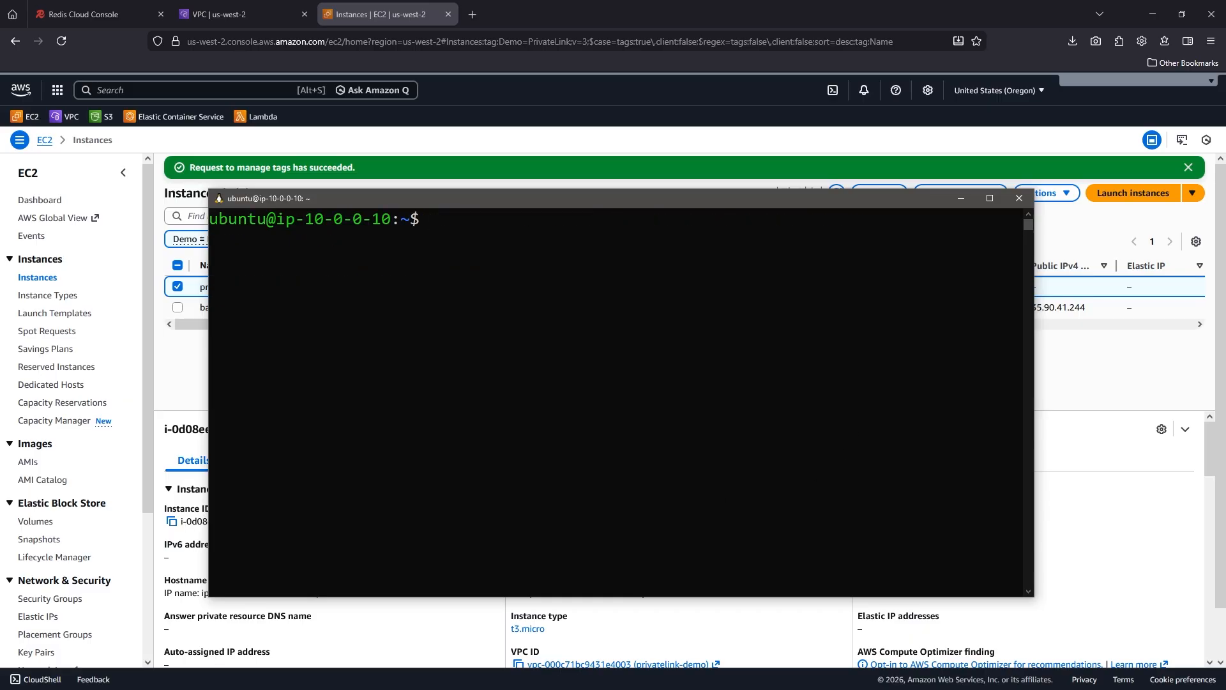
{"action": "type", "text": "redis-cli -v"}
{"action": "key", "text": "Return"}
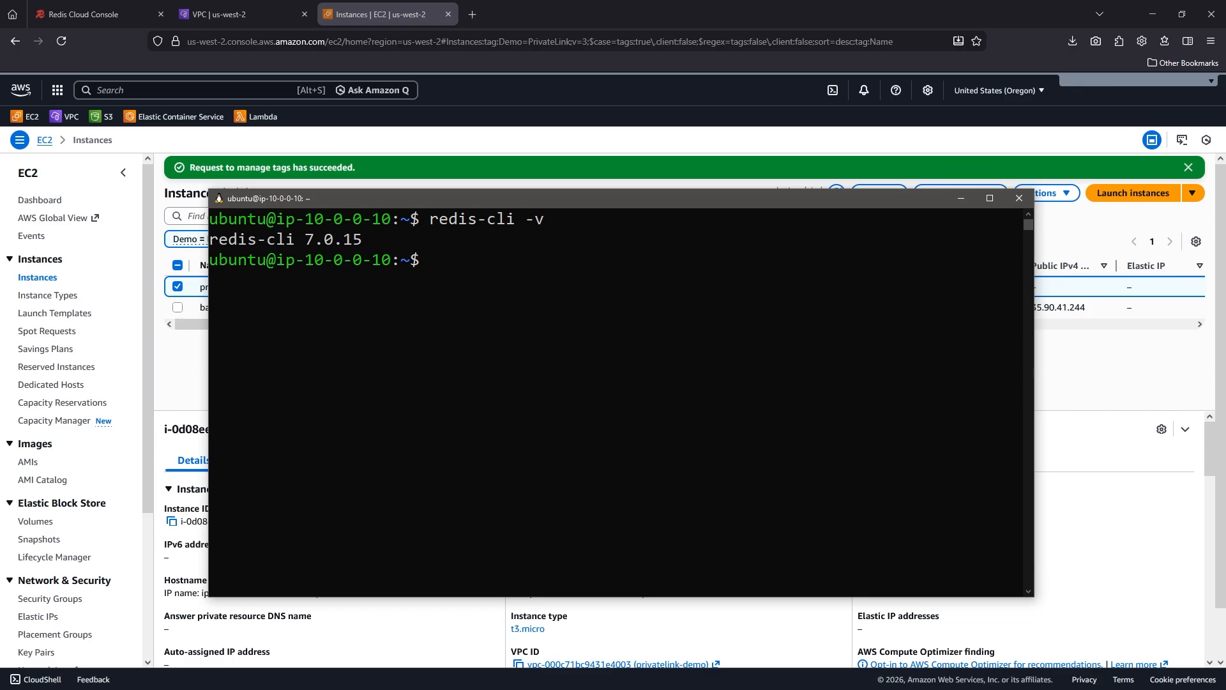
In the Redis Cloud console, copy the Redis CLI connection command for the private endpoint of database-MK5Y0EN6.
{"action": "left_click", "coordinate": [99, 15]}
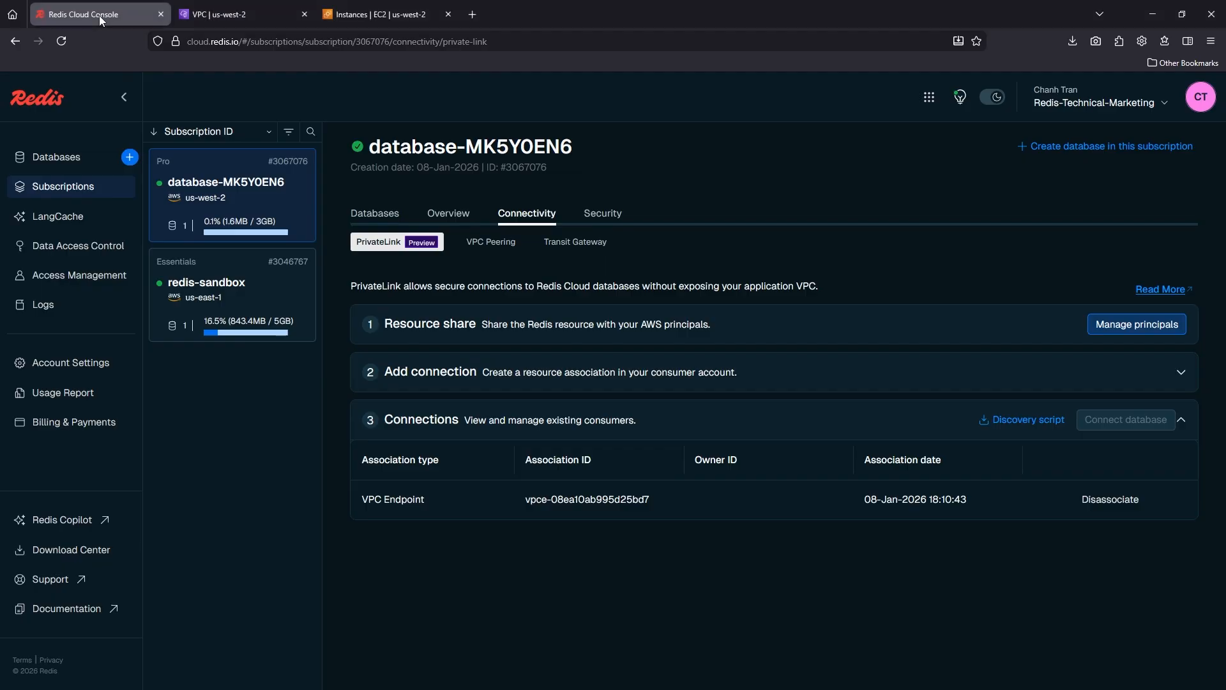
{"action": "left_click", "coordinate": [374, 213]}
{"action": "left_click", "coordinate": [585, 302]}
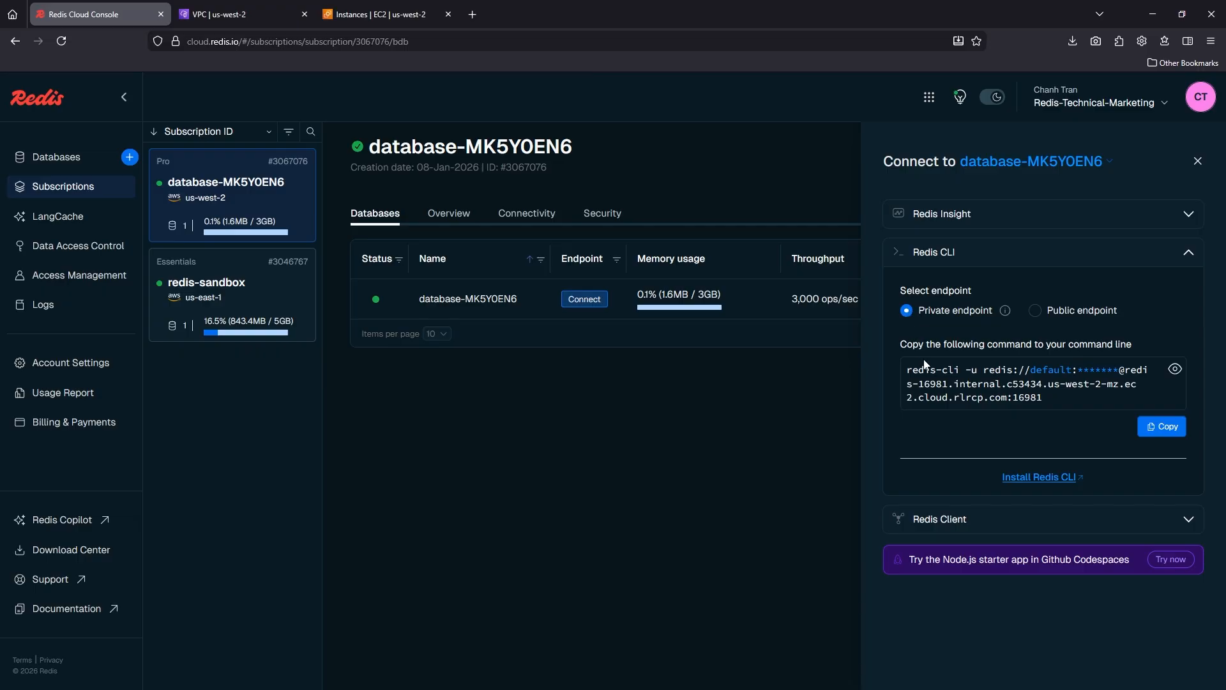
{"action": "left_click", "coordinate": [1162, 433]}
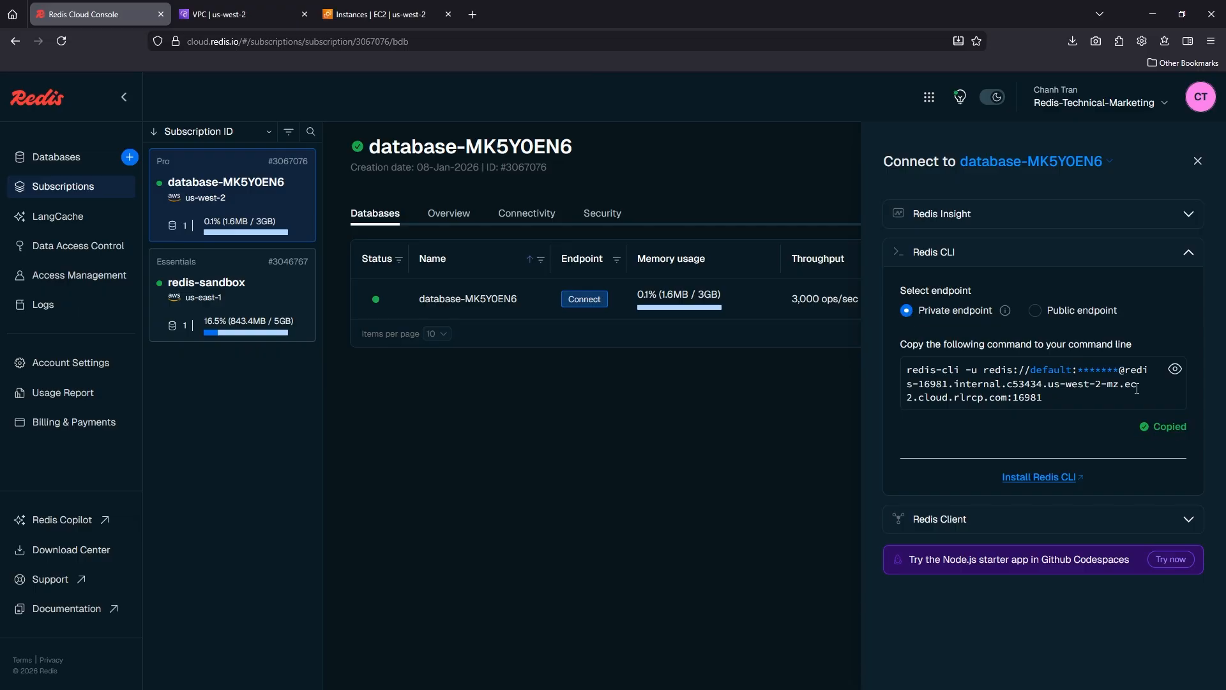
Highlight the host name in the Redis CLI command and compare it with the private DNS name in the VPC endpoint's associations.
{"action": "left_click_drag", "start_coordinate": [1125, 370], "coordinate": [1051, 400]}
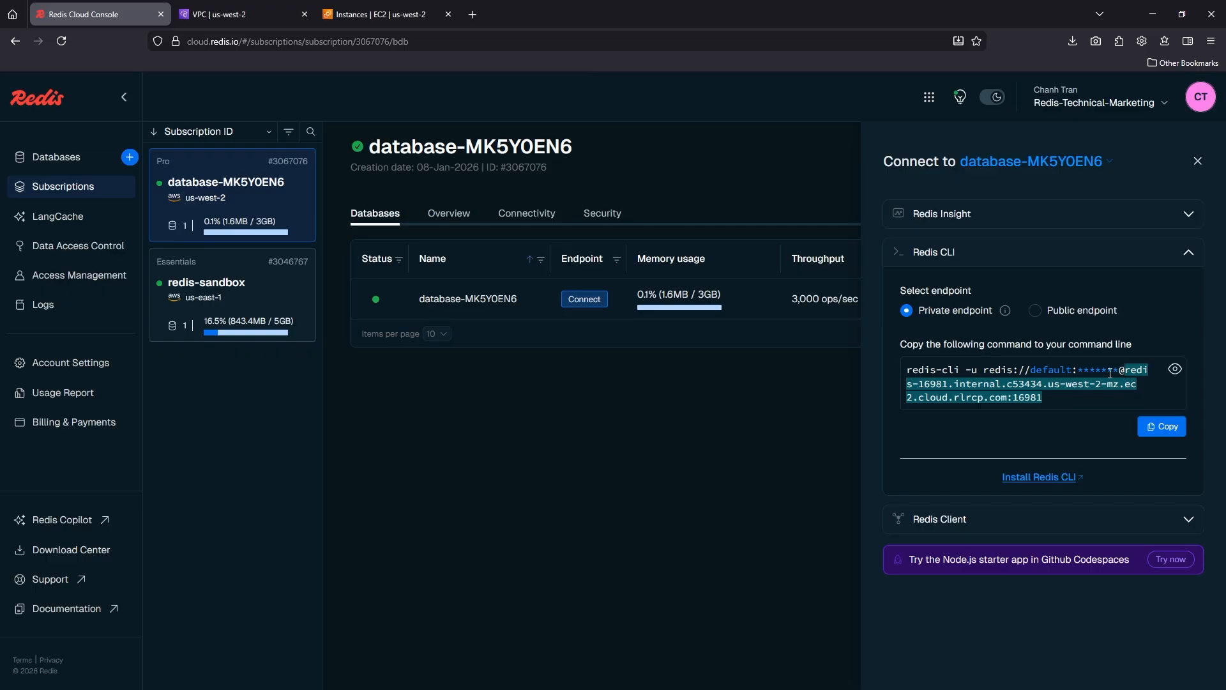
{"action": "left_click", "coordinate": [1014, 398], "text": "shift"}
{"action": "left_click", "coordinate": [210, 14]}
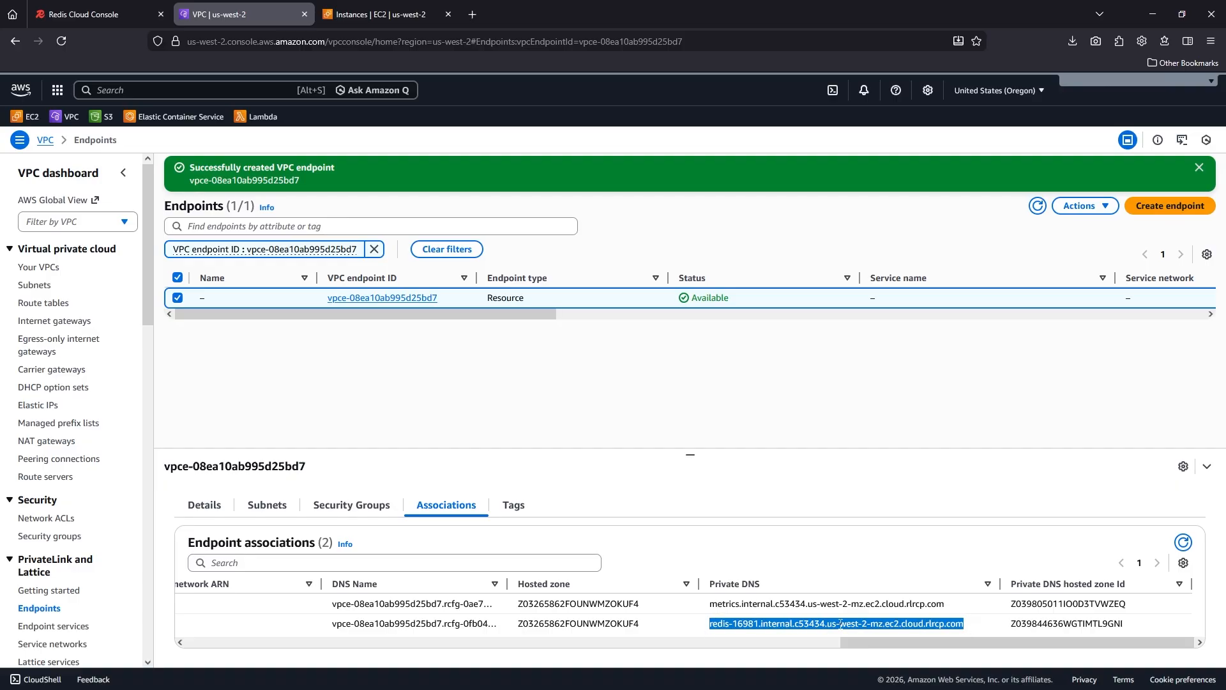
In the SSH terminal, connect to the database with the copied redis-cli command, including the database password, and test it with PING.
{"action": "key", "text": "alt+Tab"}
{"action": "right_click", "coordinate": [430, 268]}
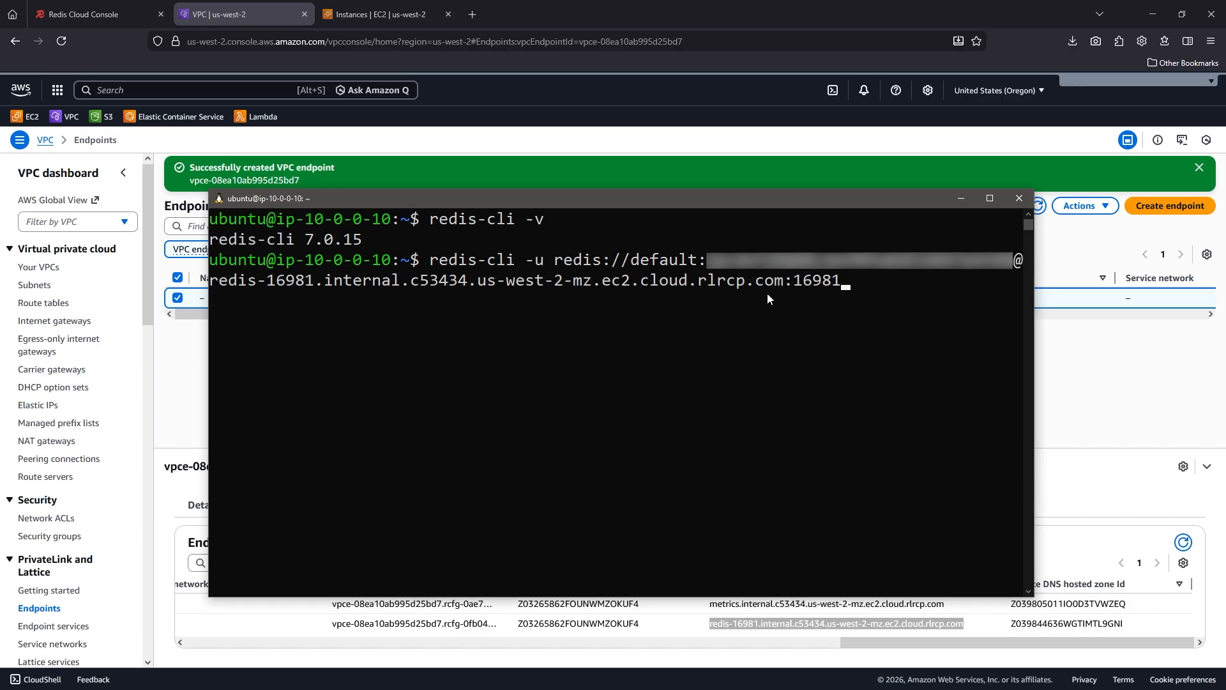
{"action": "key", "text": "Return"}
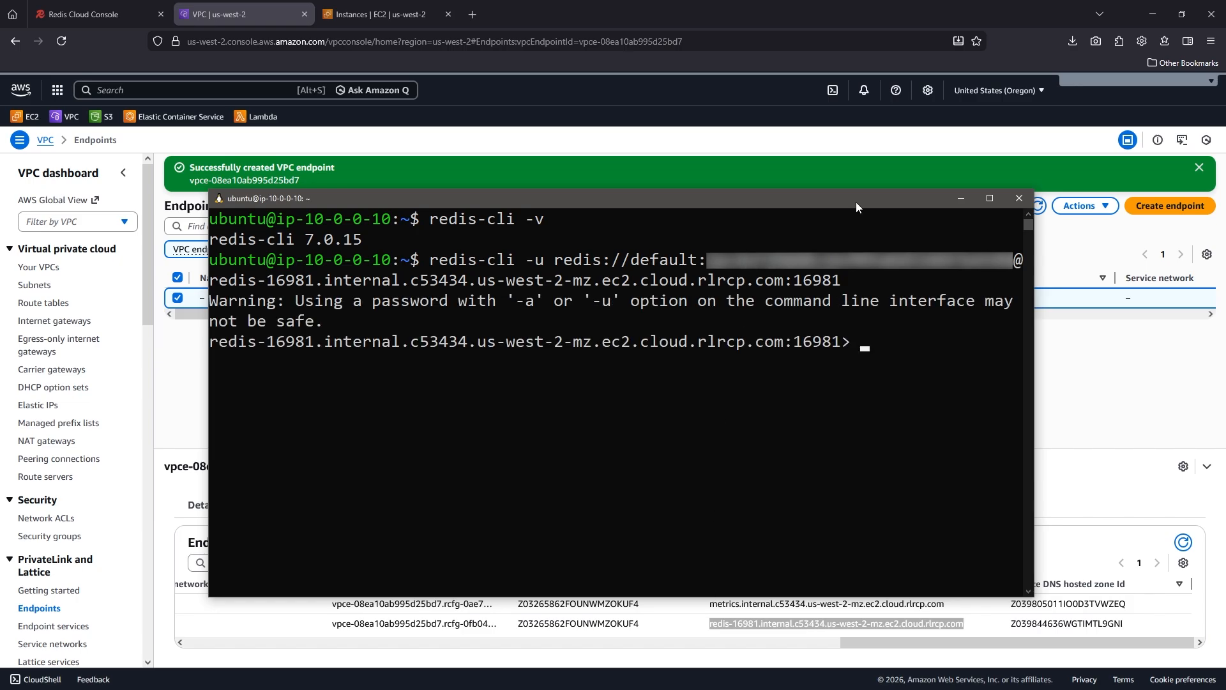
{"action": "type", "text": "PING"}
{"action": "key", "text": "Return"}
Store the value world under the key hello in the database and read the key back.
{"action": "type", "text": "SE"}
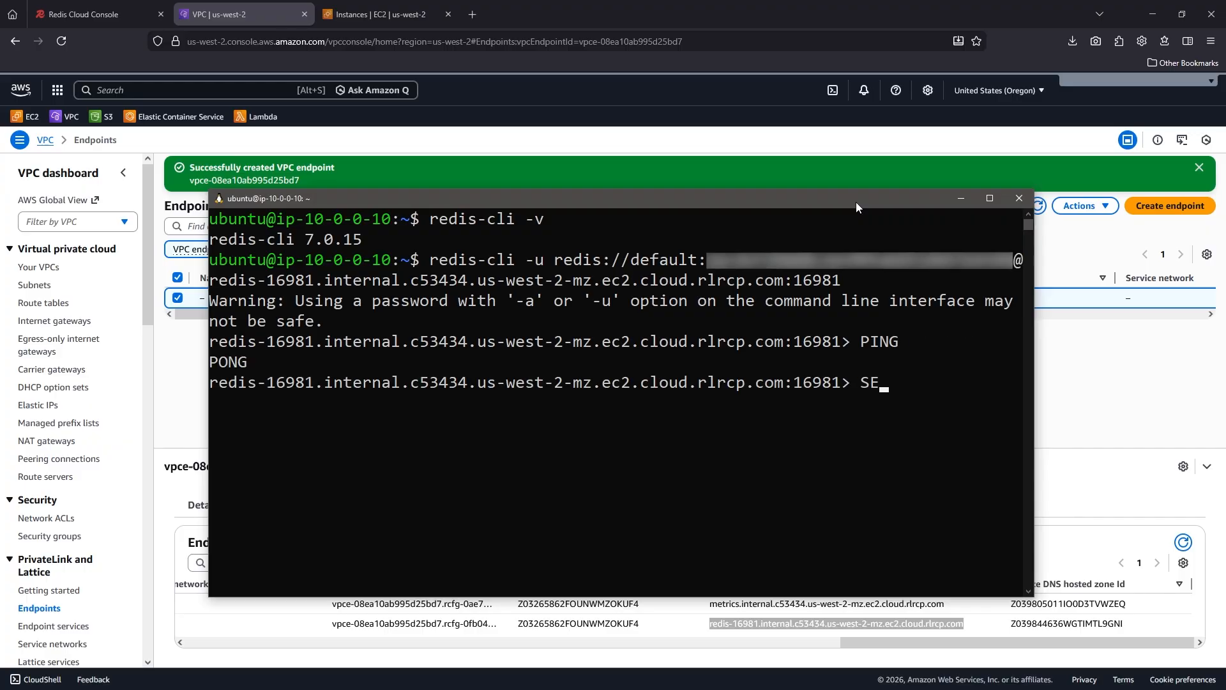
{"action": "type", "text": "T hello world"}
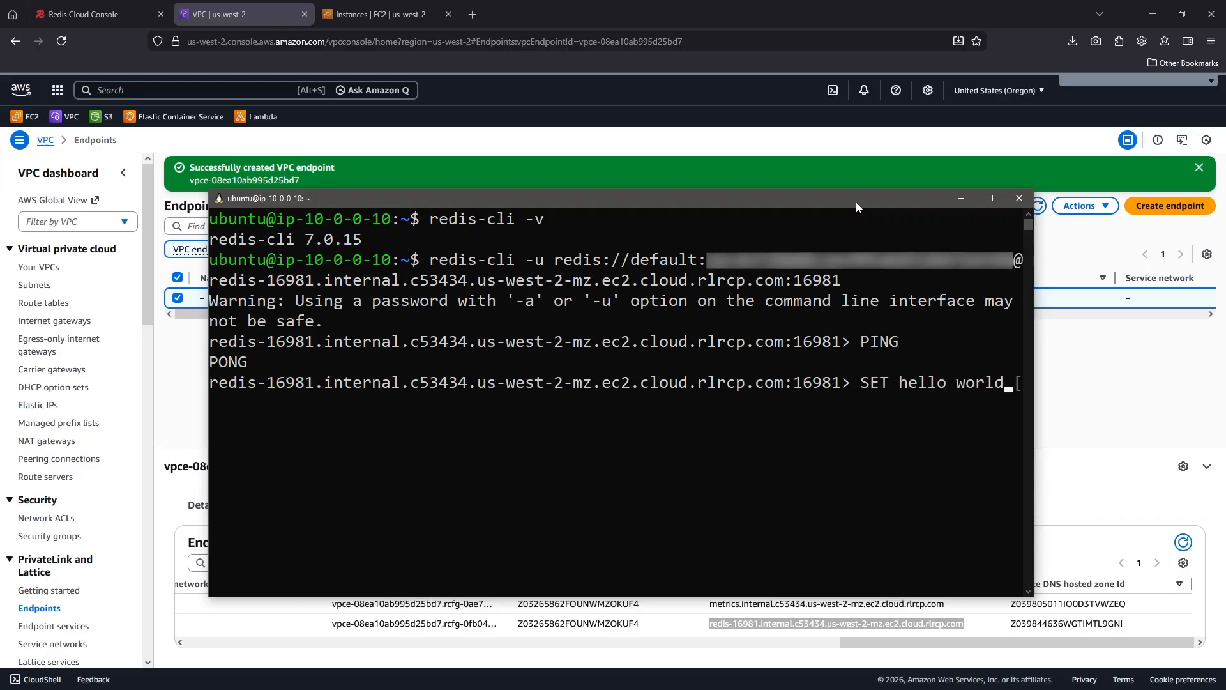
{"action": "key", "text": "Return"}
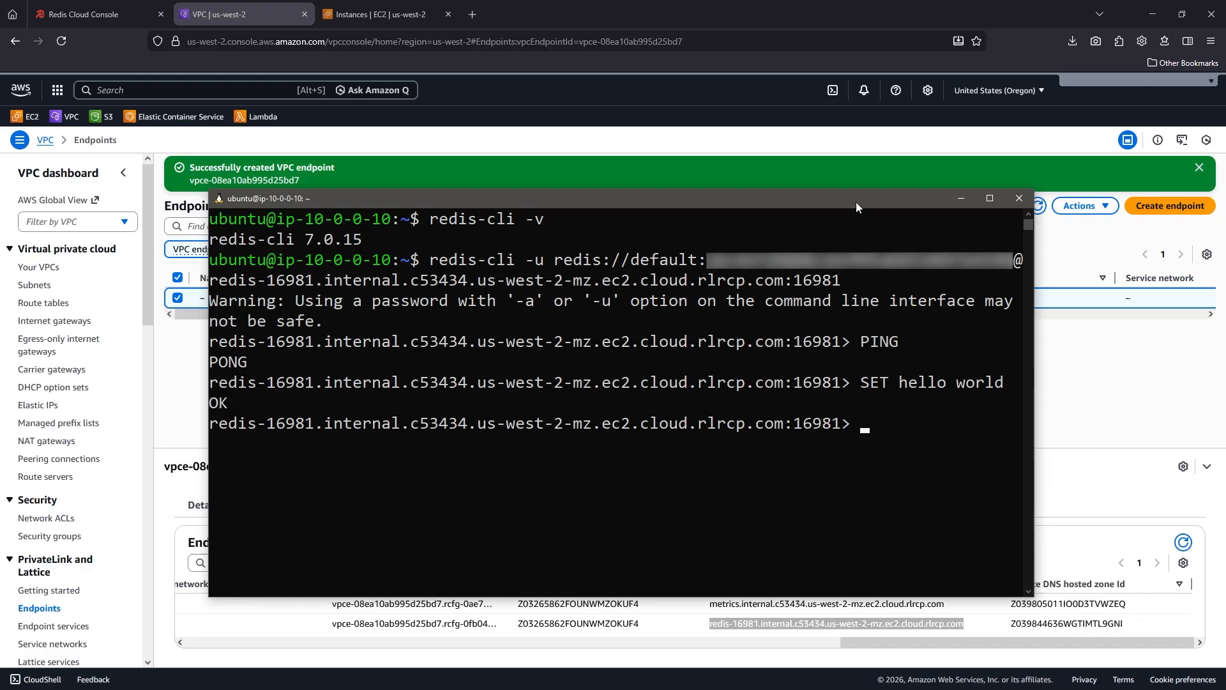
{"action": "type", "text": "GET hello"}
{"action": "key", "text": "Return"}
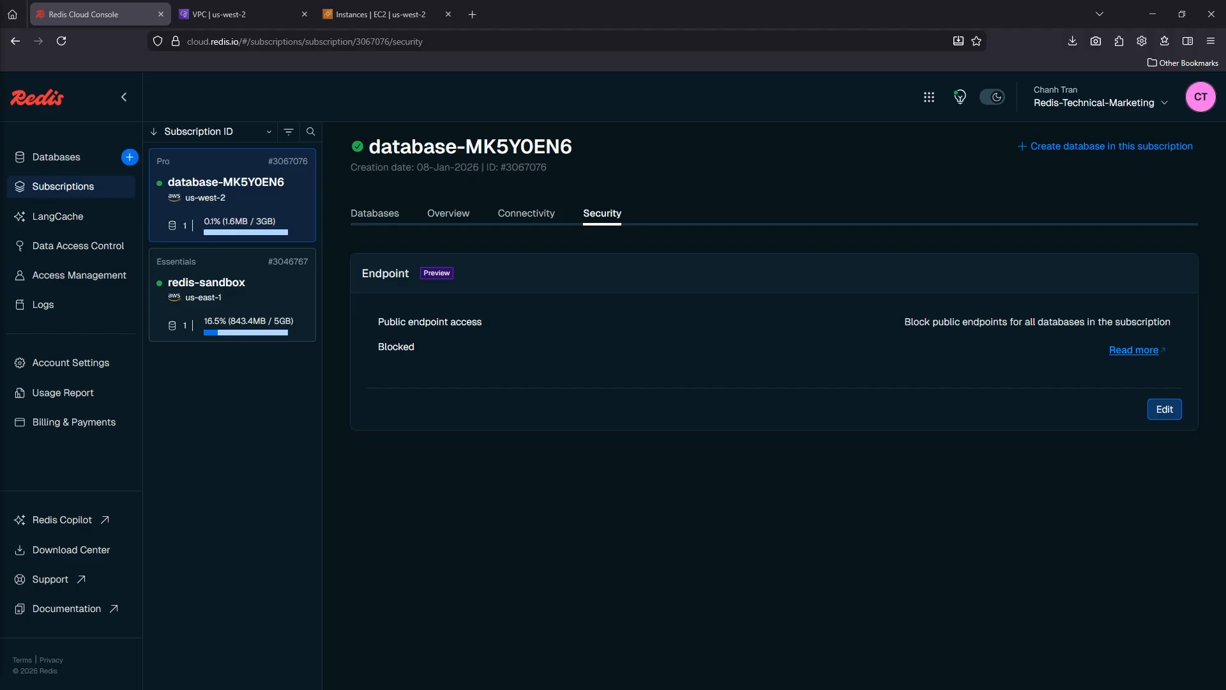
Disassociate the VPC endpoint vpce-08ea10ab995d25bd7 from the PrivateLink connections of database-MK5Y0EN6 in the Redis Cloud console.
{"action": "left_click", "coordinate": [526, 214]}
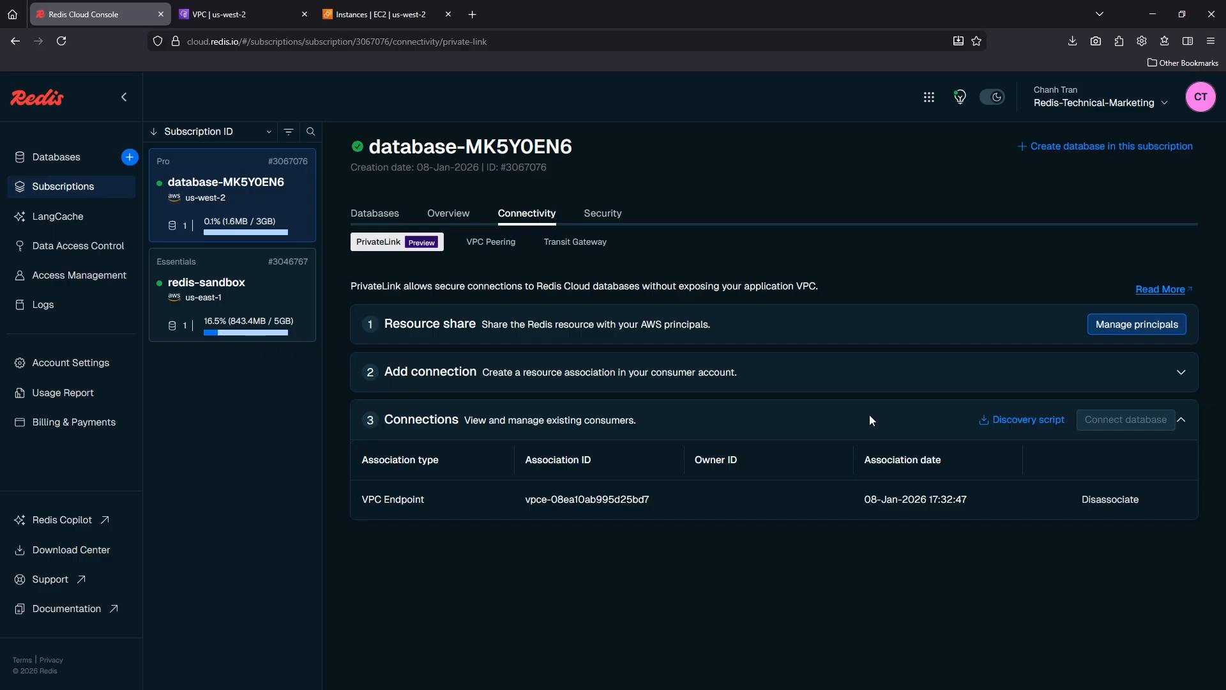
{"action": "left_click", "coordinate": [1122, 509]}
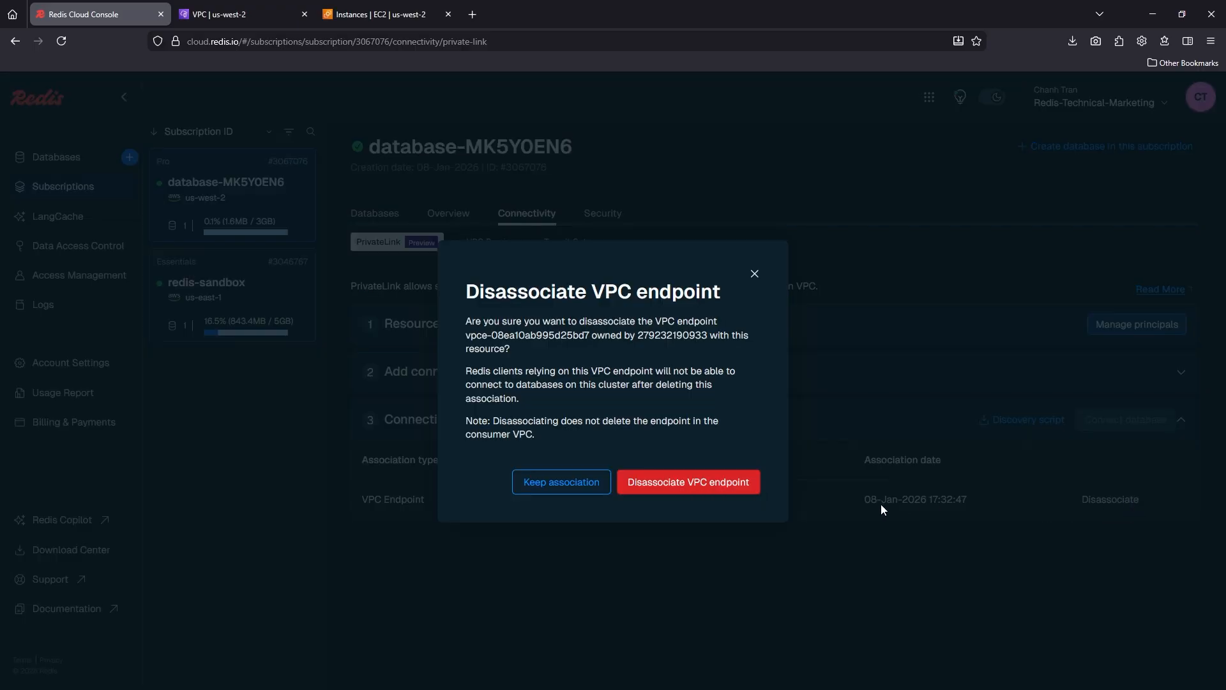
{"action": "left_click", "coordinate": [740, 490]}
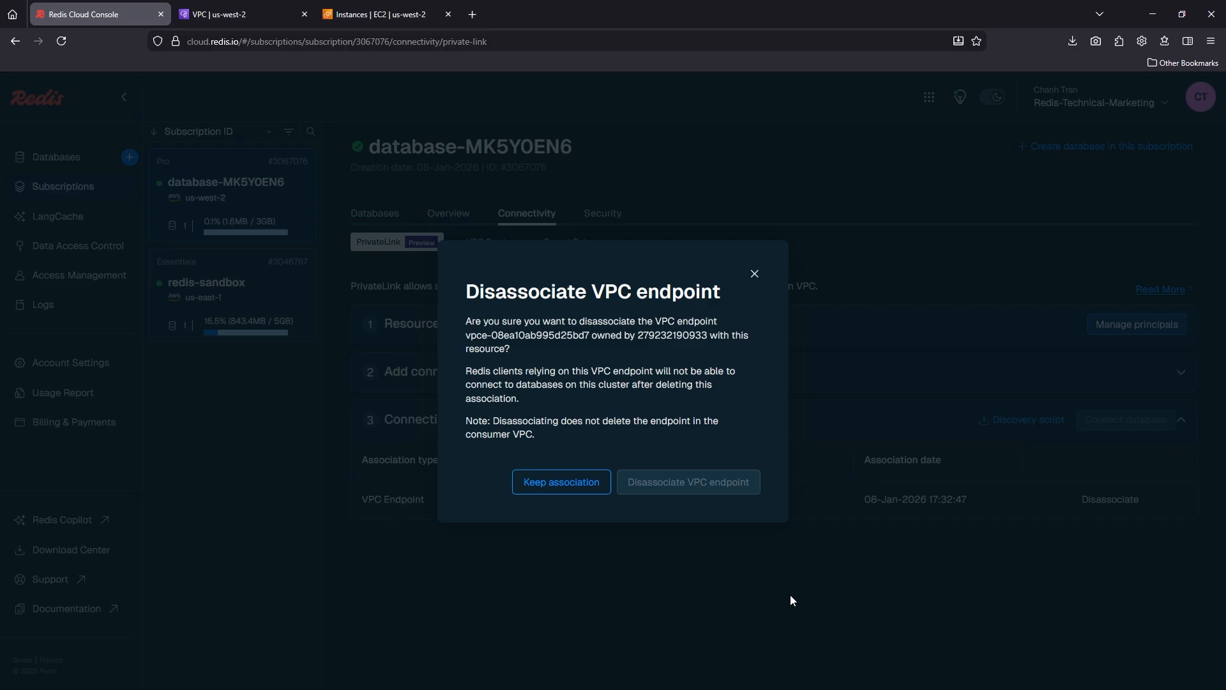